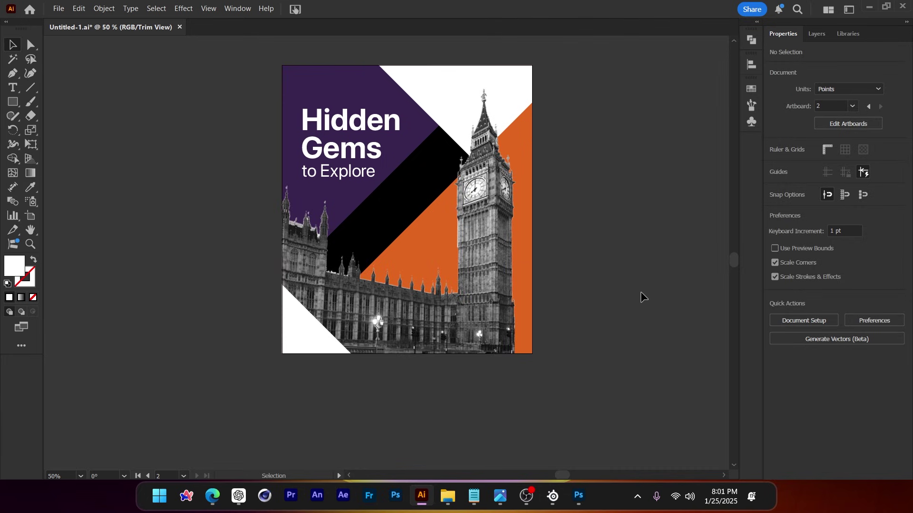
Step: Move the white logo from the pasteboard into the purple area above the Hidden Gems headline
{"action": "key", "text": "ctrl+shift+t"}
{"action": "left_click_drag", "start_coordinate": [592, 210], "coordinate": [640, 266]}
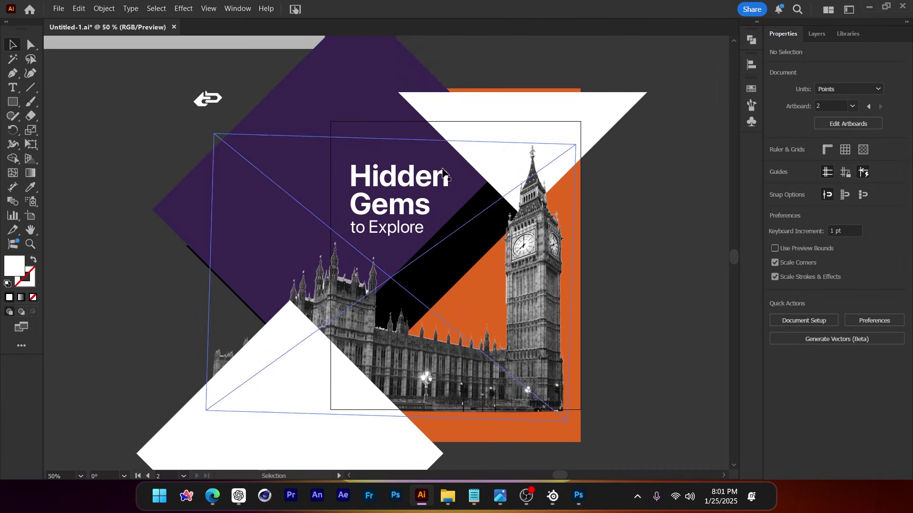
{"action": "left_click_drag", "start_coordinate": [215, 98], "coordinate": [374, 145]}
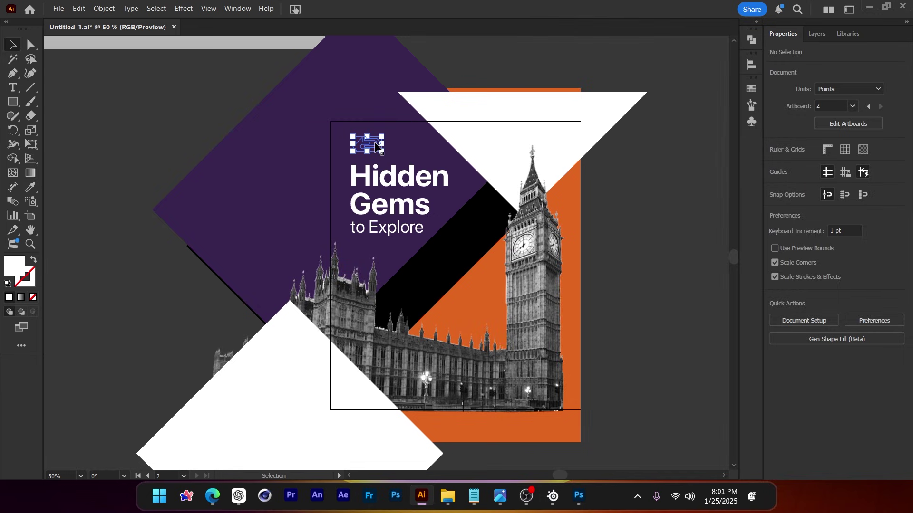
{"action": "left_click", "coordinate": [664, 245]}
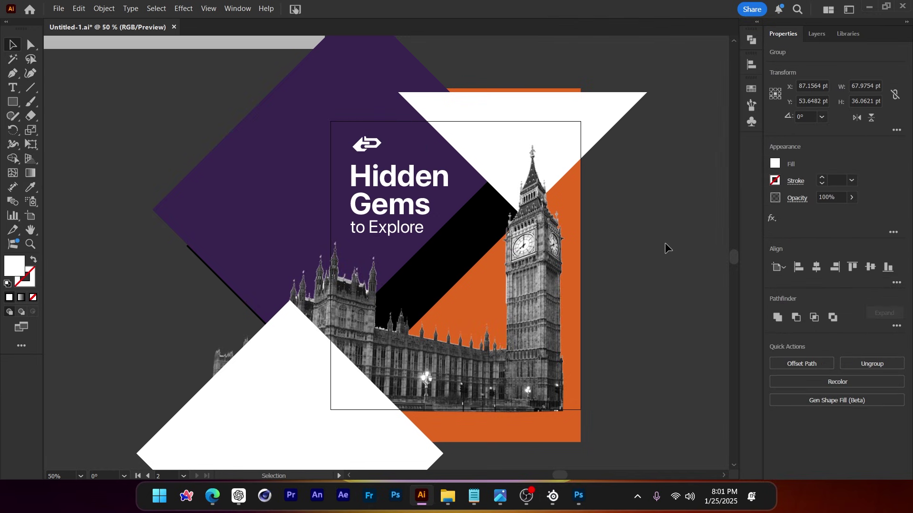
Step: Move the logo into the white lower-left corner of the artboard and recolor it with the dark purple sampled from the background
{"action": "left_click_drag", "start_coordinate": [447, 201], "coordinate": [426, 172]}
{"action": "left_click_drag", "start_coordinate": [351, 116], "coordinate": [334, 359]}
{"action": "key", "text": "i"}
{"action": "left_click", "coordinate": [419, 125]}
{"action": "key", "text": "v"}
{"action": "left_click", "coordinate": [648, 188]}
{"action": "left_click", "coordinate": [581, 149]}
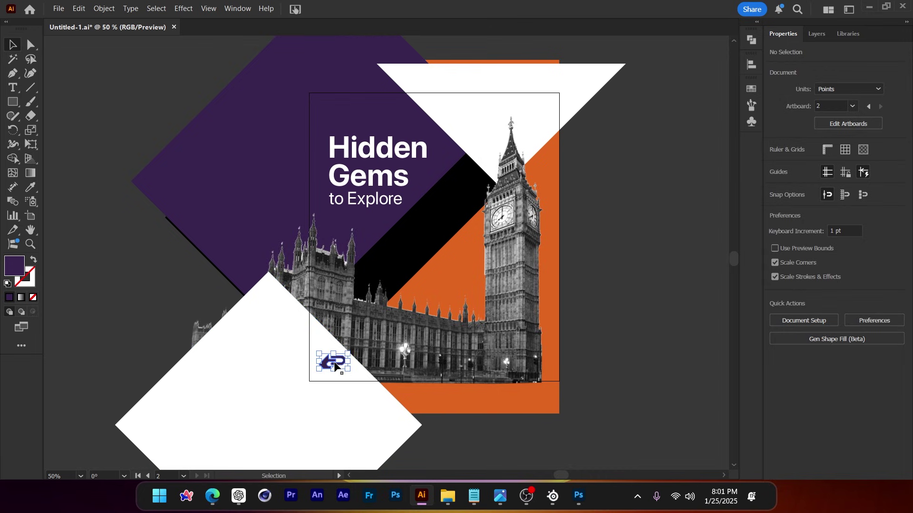
Step: Try shifting the white diamond sideways to enlarge the corner area behind the logo
{"action": "left_click_drag", "start_coordinate": [334, 407], "coordinate": [355, 412]}
{"action": "key", "text": "ctrl+shift+a"}
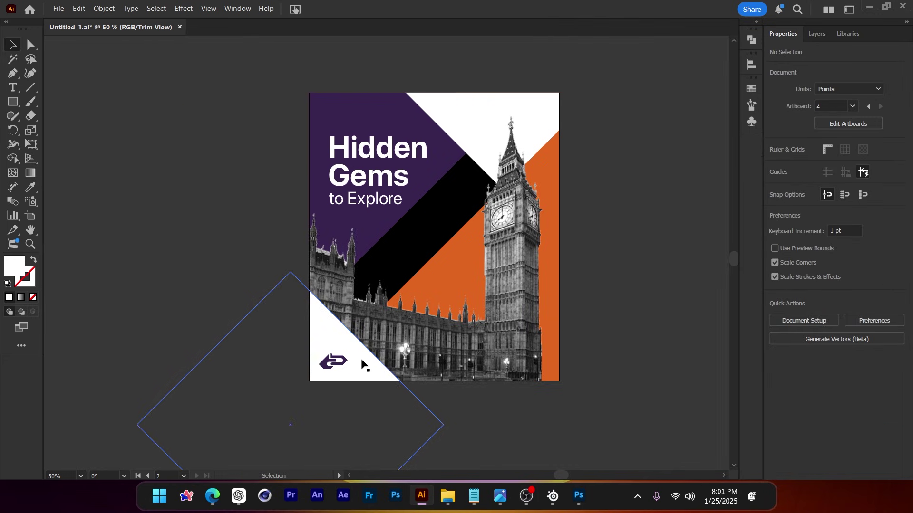
{"action": "left_click_drag", "start_coordinate": [361, 365], "coordinate": [339, 364]}
{"action": "left_click", "coordinate": [616, 328]}
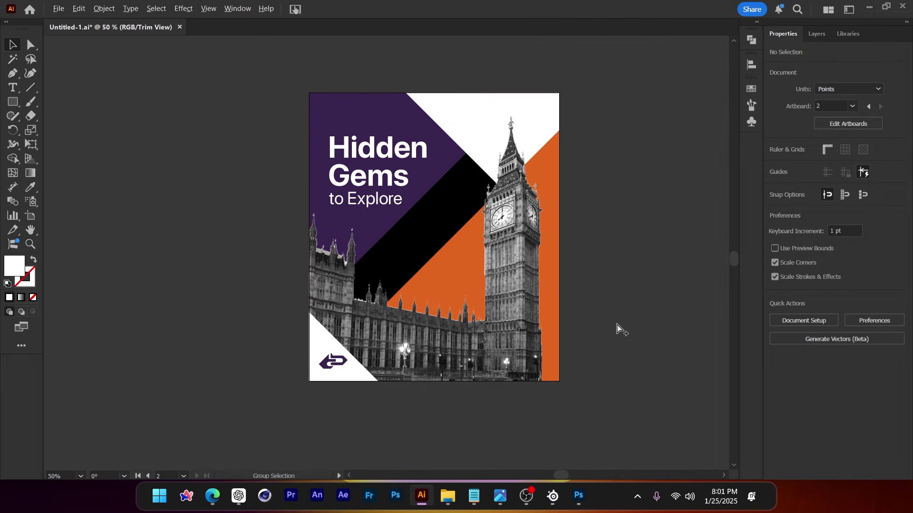
{"action": "key", "text": "ctrl+alt+g"}
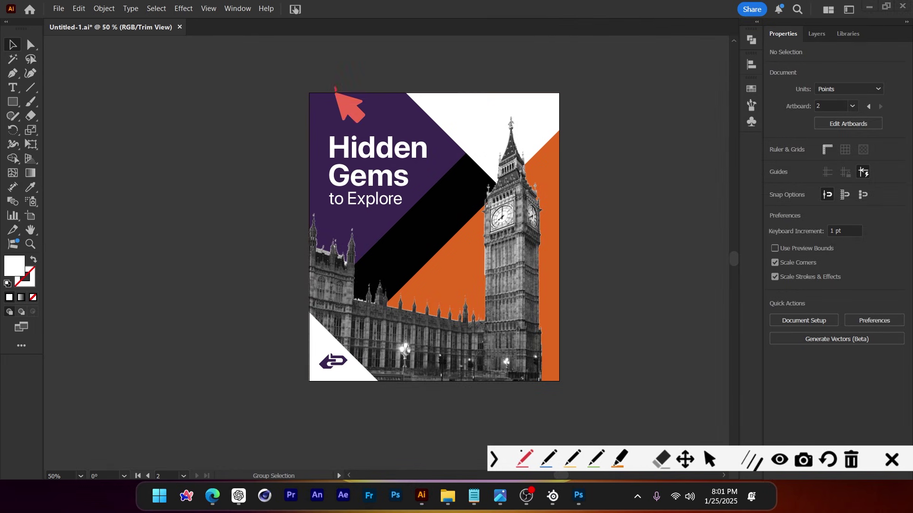
{"action": "mouse_move", "coordinate": [336, 87]}
{"action": "left_mouse_down"}
{"action": "mouse_move", "coordinate": [323, 234]}
{"action": "mouse_move", "coordinate": [328, 88]}
{"action": "mouse_move", "coordinate": [332, 248]}
{"action": "left_mouse_up"}
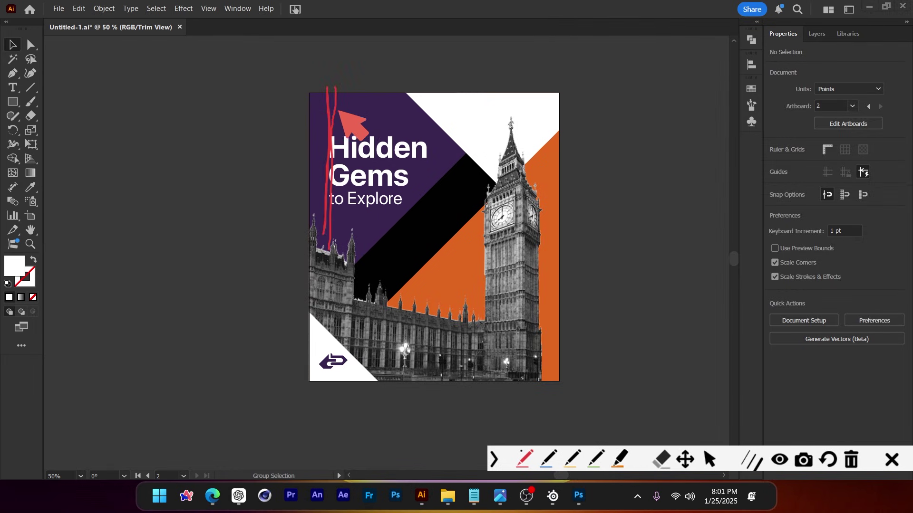
{"action": "left_click_drag", "start_coordinate": [338, 112], "coordinate": [374, 112]}
{"action": "key", "text": "ctrl+alt+g"}
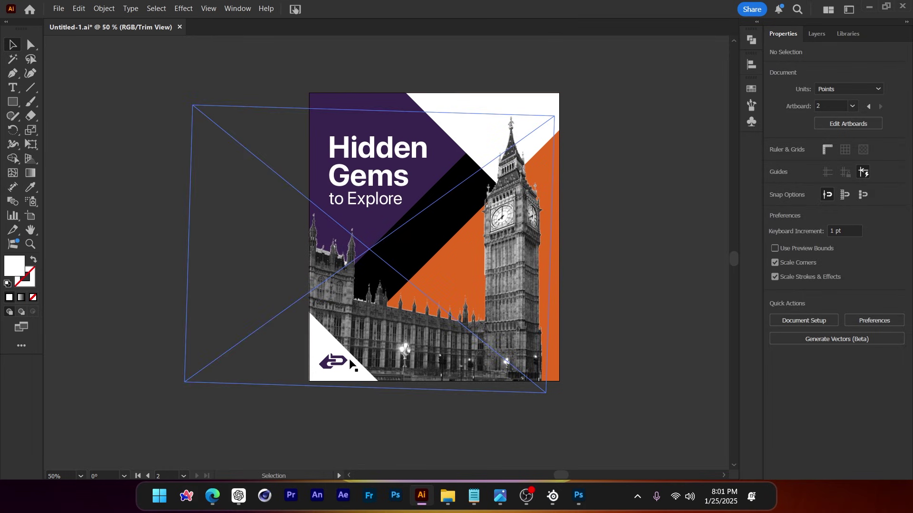
Step: Place the logo above the headline in the purple area and recolor it with white sampled from the upper triangle
{"action": "left_click_drag", "start_coordinate": [335, 359], "coordinate": [347, 113]}
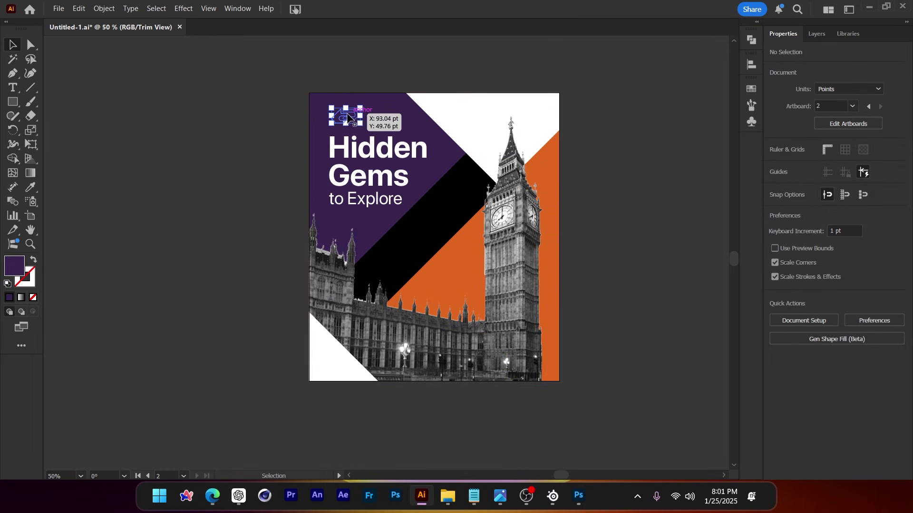
{"action": "key", "text": "i"}
{"action": "left_click", "coordinate": [474, 114]}
{"action": "key", "text": "v"}
{"action": "left_click", "coordinate": [582, 178]}
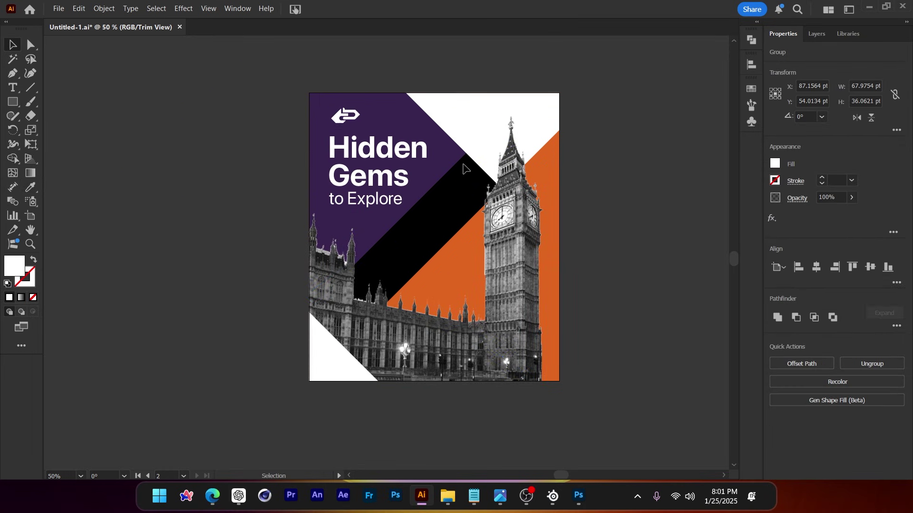
Step: Fine-tune the logo's position so its left edge aligns with the left edge of the Hidden Gems headline
{"action": "scroll", "coordinate": [332, 102], "scroll_direction": "up", "scroll_amount": 3}
{"action": "left_click_drag", "start_coordinate": [356, 141], "coordinate": [353, 138]}
{"action": "scroll", "coordinate": [316, 153], "scroll_direction": "up", "scroll_amount": 3}
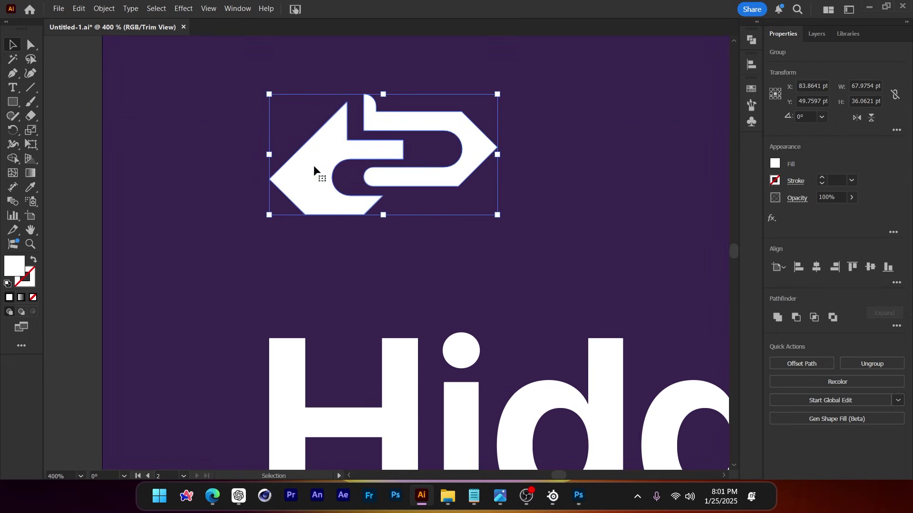
{"action": "scroll", "coordinate": [313, 164], "scroll_direction": "down", "scroll_amount": 3}
{"action": "left_click_drag", "start_coordinate": [304, 85], "coordinate": [285, 111]}
{"action": "left_click", "coordinate": [285, 95]}
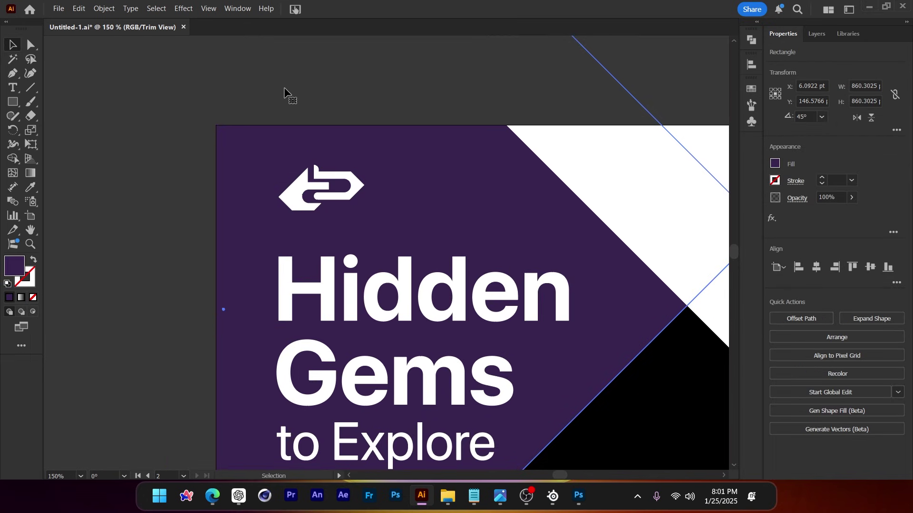
{"action": "scroll", "coordinate": [325, 137], "scroll_direction": "down", "scroll_amount": 3}
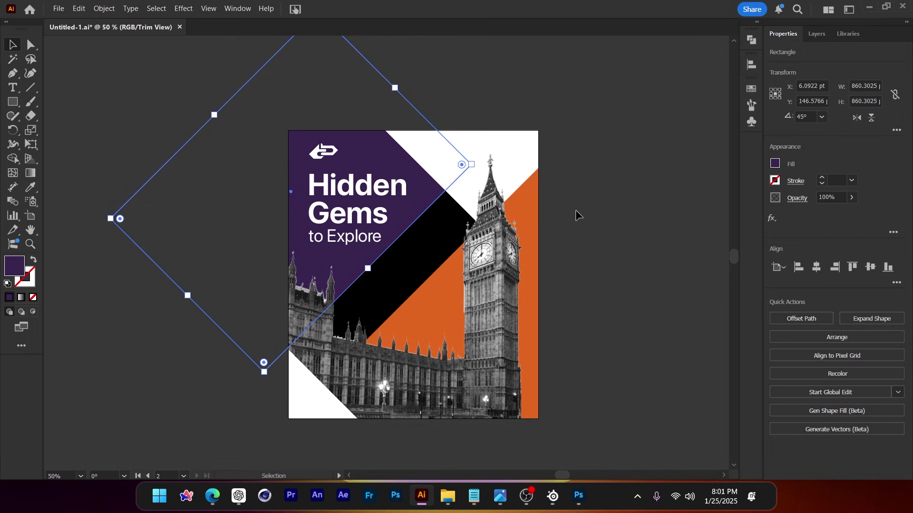
{"action": "left_click", "coordinate": [612, 224]}
{"action": "scroll", "coordinate": [613, 247], "scroll_direction": "down", "scroll_amount": 1}
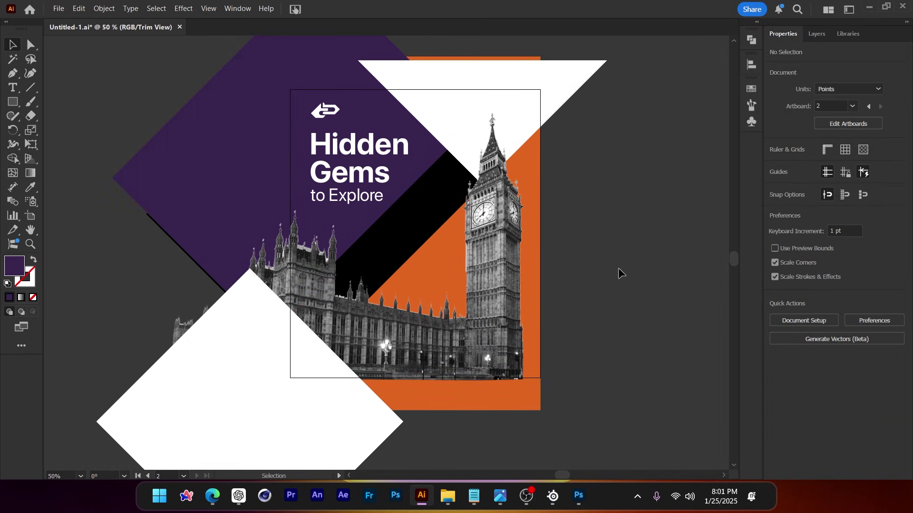
{"action": "left_click_drag", "start_coordinate": [584, 242], "coordinate": [586, 247]}
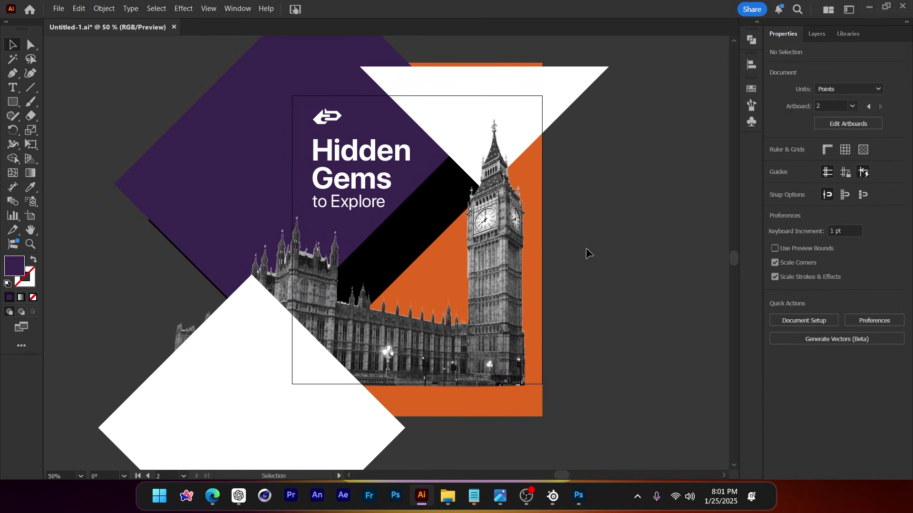
{"action": "scroll", "coordinate": [584, 243], "scroll_direction": "down", "scroll_amount": 1}
{"action": "scroll", "coordinate": [548, 317], "scroll_direction": "up", "scroll_amount": 1}
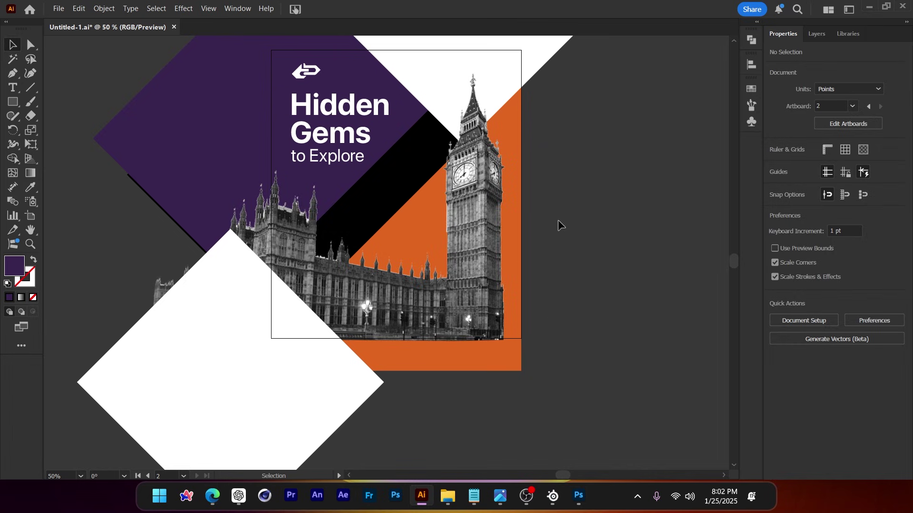
{"action": "scroll", "coordinate": [556, 224], "scroll_direction": "up", "scroll_amount": 1}
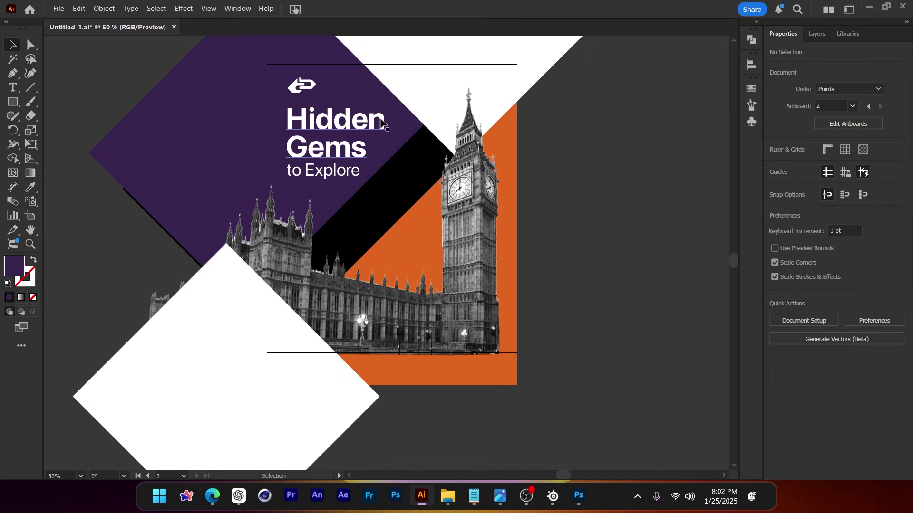
{"action": "mouse_move", "coordinate": [338, 125]}
{"action": "left_mouse_down"}
{"action": "mouse_move", "coordinate": [384, 107]}
{"action": "mouse_move", "coordinate": [338, 126]}
{"action": "left_mouse_up"}
{"action": "scroll", "coordinate": [363, 96], "scroll_direction": "up", "scroll_amount": 1}
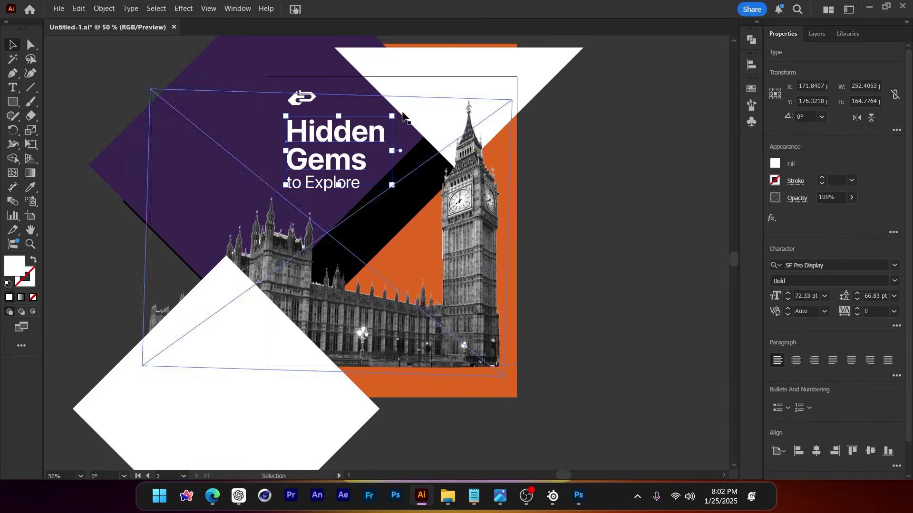
{"action": "left_click", "coordinate": [107, 76]}
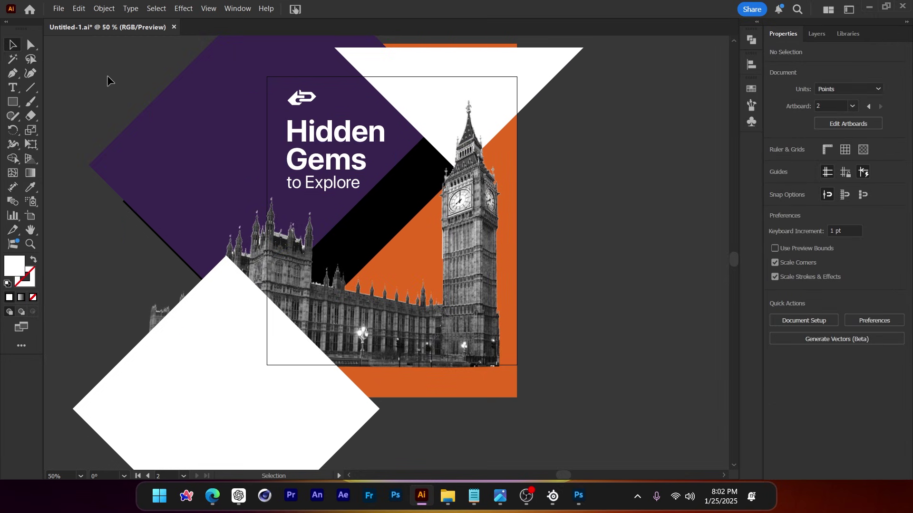
Step: Draw a vertical divider line about 42 pt long to the right of the logo with a white 0.5 pt stroke
{"action": "scroll", "coordinate": [332, 95], "scroll_direction": "up", "scroll_amount": 4}
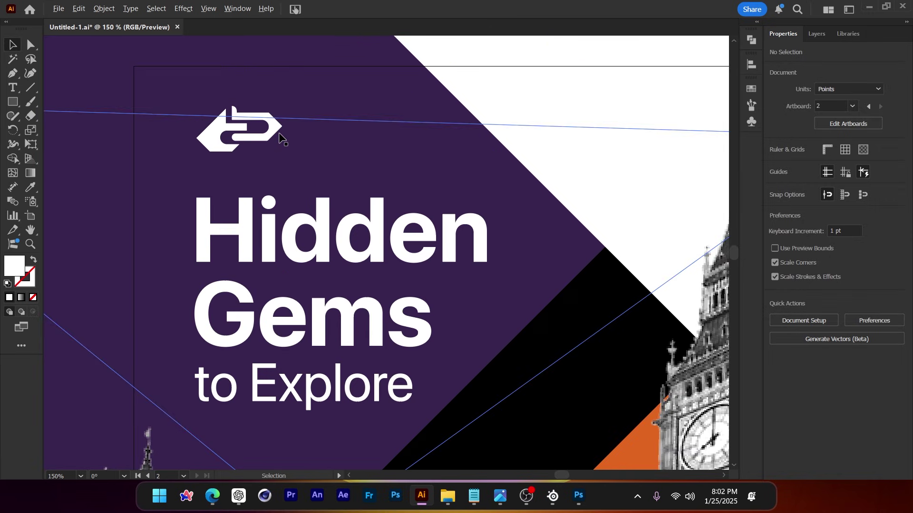
{"action": "left_click", "coordinate": [30, 87]}
{"action": "left_click_drag", "start_coordinate": [321, 97], "coordinate": [321, 167]}
{"action": "key", "text": "v"}
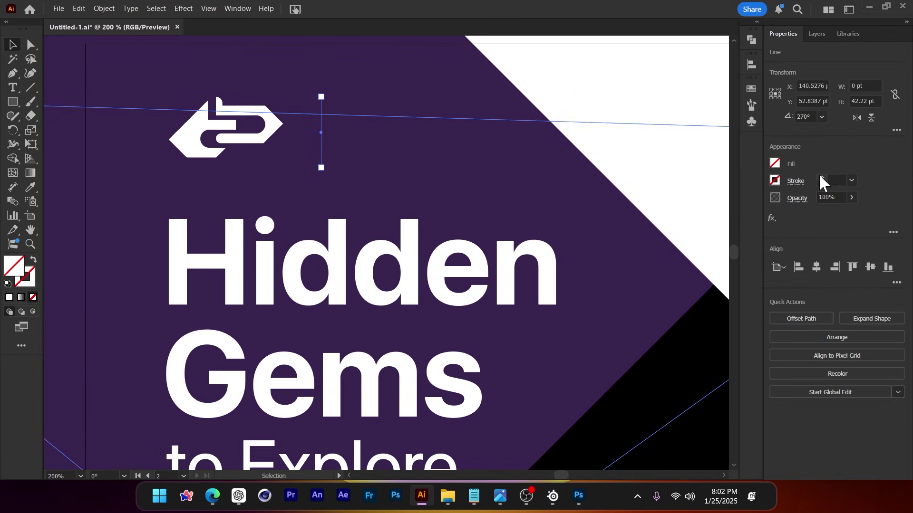
{"action": "left_click", "coordinate": [820, 176]}
{"action": "left_click", "coordinate": [820, 175]}
{"action": "scroll", "coordinate": [320, 107], "scroll_direction": "up", "scroll_amount": 1}
{"action": "left_click_drag", "start_coordinate": [321, 108], "coordinate": [317, 133]}
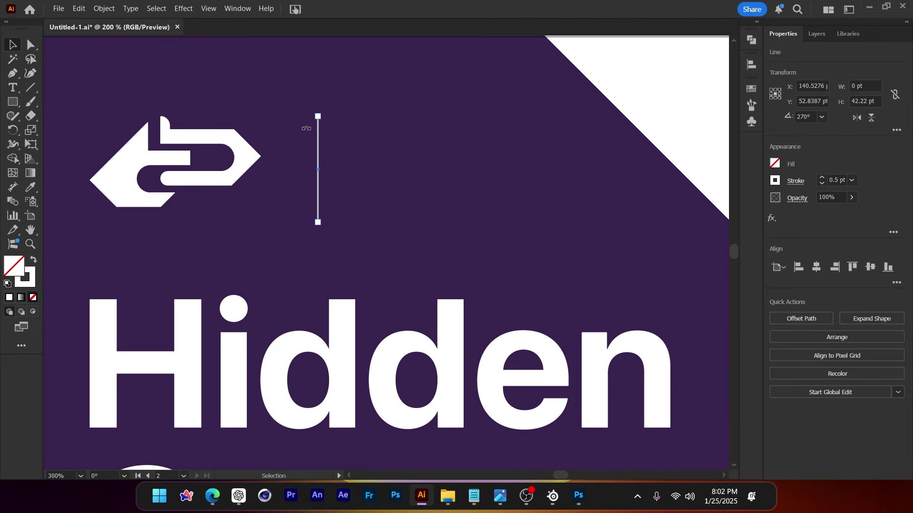
Step: Add a point text reading "sPONSORED" to the right of the divider line
{"action": "left_click", "coordinate": [14, 89]}
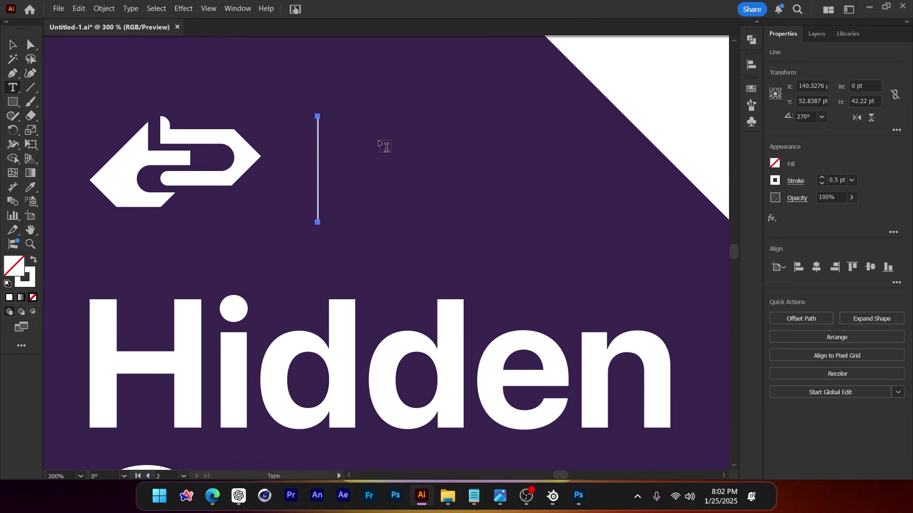
{"action": "left_click", "coordinate": [380, 142]}
{"action": "type", "text": "sP"}
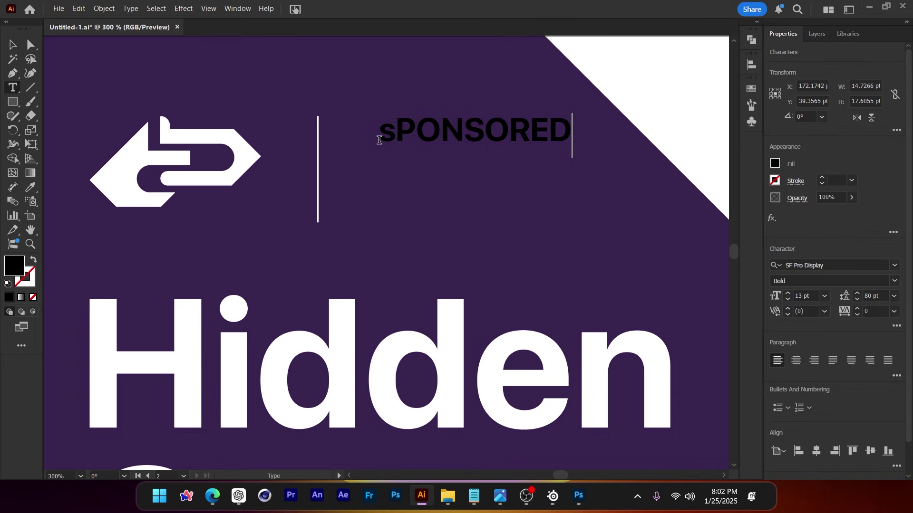
{"action": "type", "text": "ONSORED"}
Step: Convert the case of the whole sponsored text to Title Case
{"action": "key", "text": "Escape"}
{"action": "double_click", "coordinate": [380, 132]}
{"action": "left_click", "coordinate": [130, 8]}
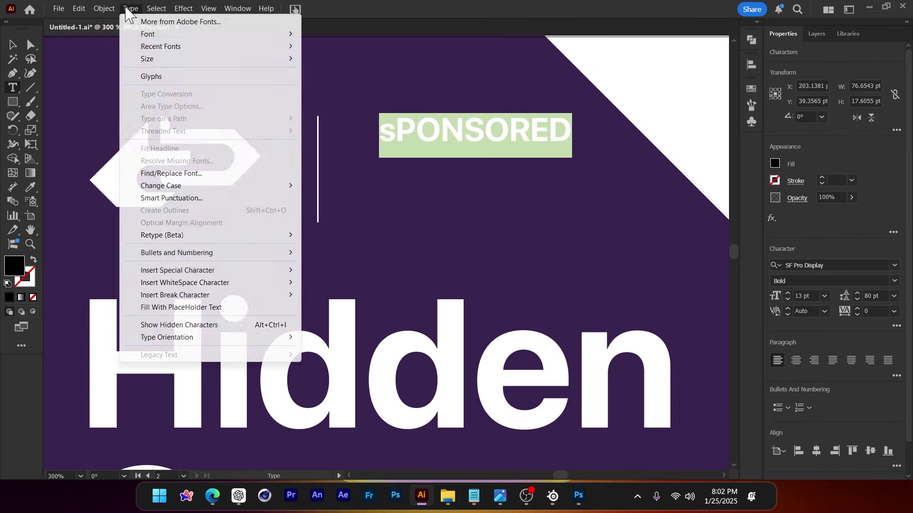
{"action": "mouse_move", "coordinate": [214, 187]}
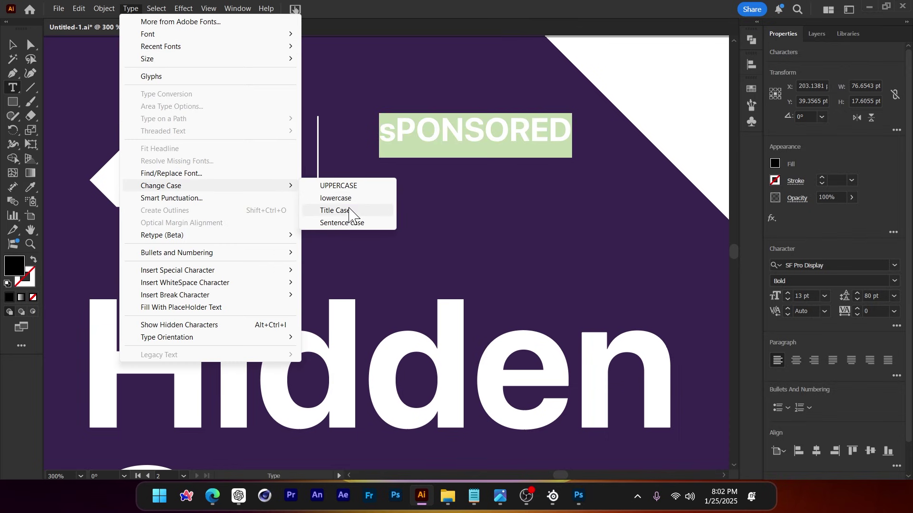
{"action": "left_click", "coordinate": [347, 210]}
Step: Extend the text to "Sponsored by" and add a second line reading "My fake logo"
{"action": "left_click", "coordinate": [464, 132]}
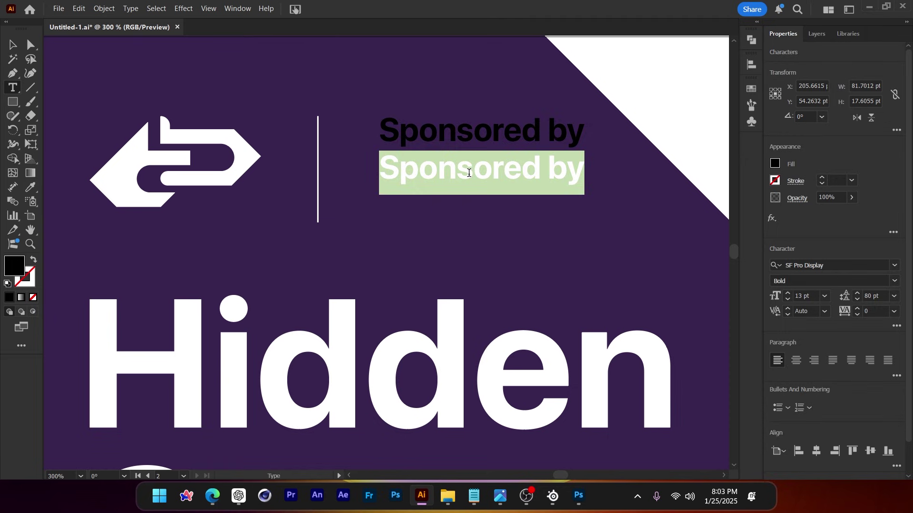
{"action": "type", "text": "My fak"}
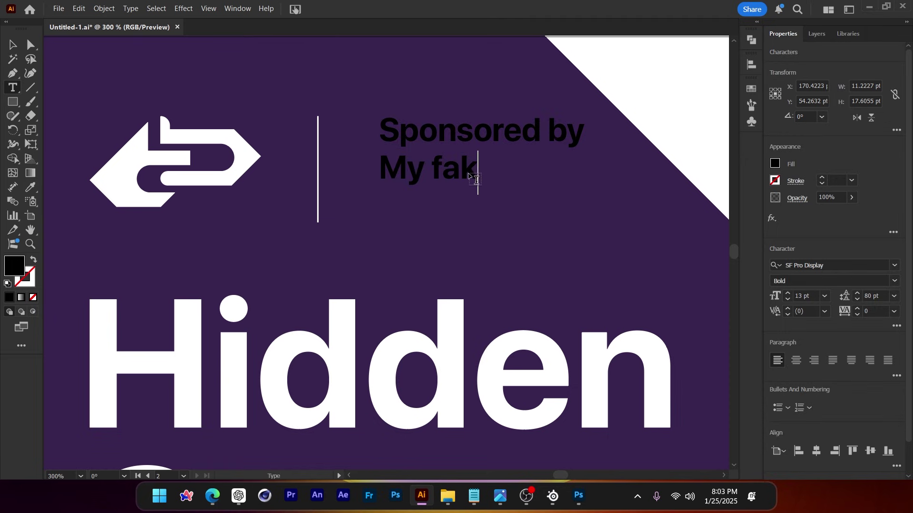
{"action": "type", "text": "e log"}
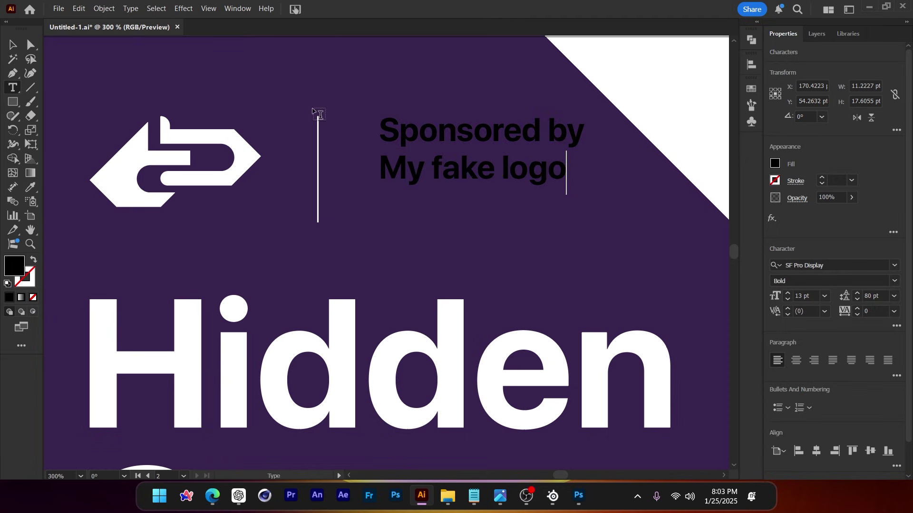
{"action": "type", "text": "o"}
{"action": "left_click", "coordinate": [10, 46]}
Step: Enlarge the "My fake logo" line and move the two-line text slightly closer to the divider
{"action": "left_click_drag", "start_coordinate": [566, 173], "coordinate": [636, 173]}
{"action": "left_click_drag", "start_coordinate": [477, 164], "coordinate": [478, 172]}
{"action": "left_click", "coordinate": [486, 141], "text": "shift"}
{"action": "mouse_move", "coordinate": [490, 135]}
{"action": "left_mouse_down"}
{"action": "mouse_move", "coordinate": [322, 139]}
{"action": "mouse_move", "coordinate": [472, 140]}
{"action": "left_mouse_up"}
Step: Set the fill of the two-line sponsor text to white
{"action": "left_click", "coordinate": [774, 164]}
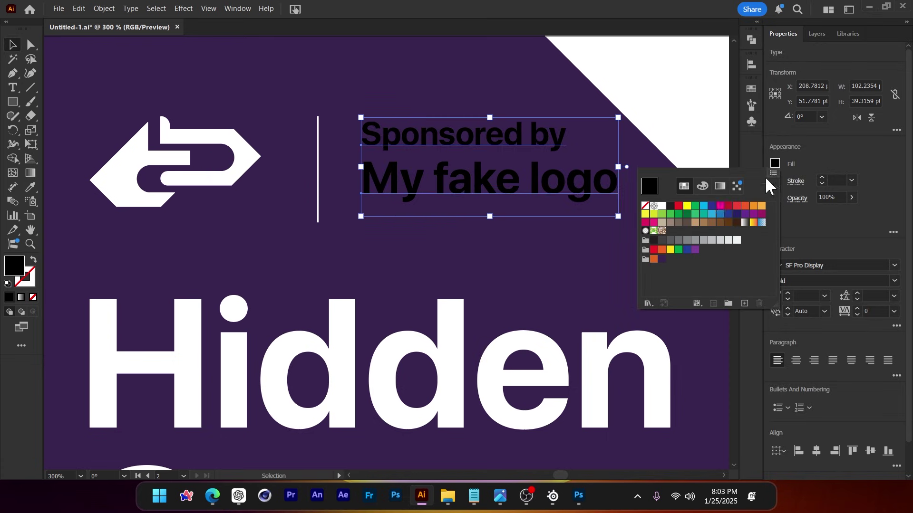
{"action": "left_click", "coordinate": [665, 205]}
{"action": "scroll", "coordinate": [395, 142], "scroll_direction": "down", "scroll_amount": 6}
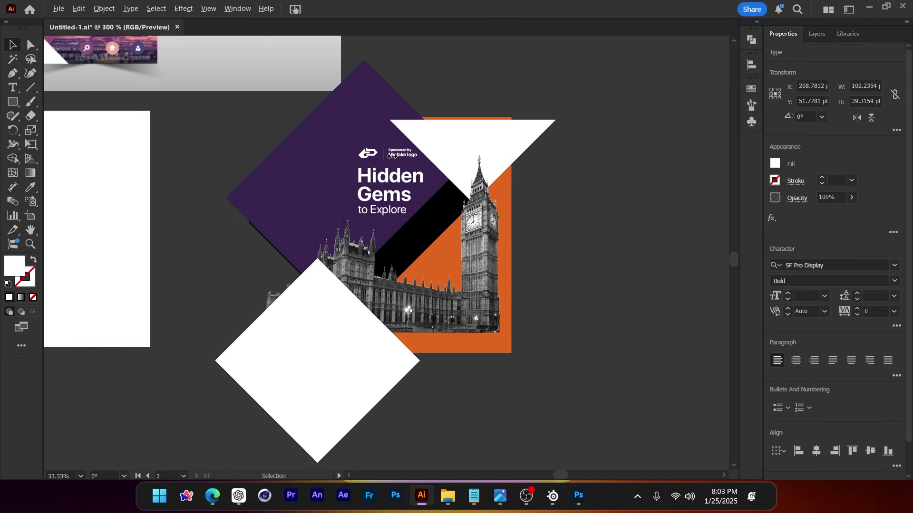
{"action": "left_click", "coordinate": [575, 236]}
Step: Set the font weight of the two-line sponsor text to Regular
{"action": "scroll", "coordinate": [380, 131], "scroll_direction": "up", "scroll_amount": 2}
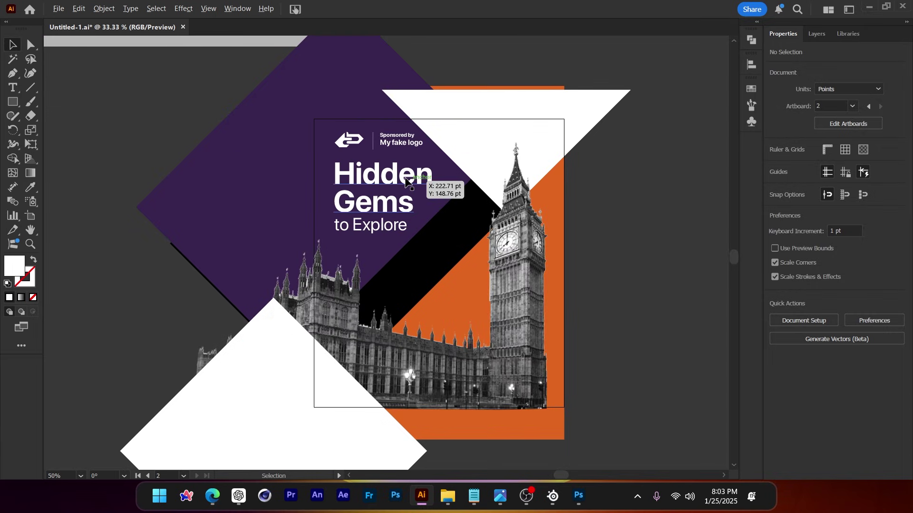
{"action": "scroll", "coordinate": [381, 130], "scroll_direction": "up", "scroll_amount": 2}
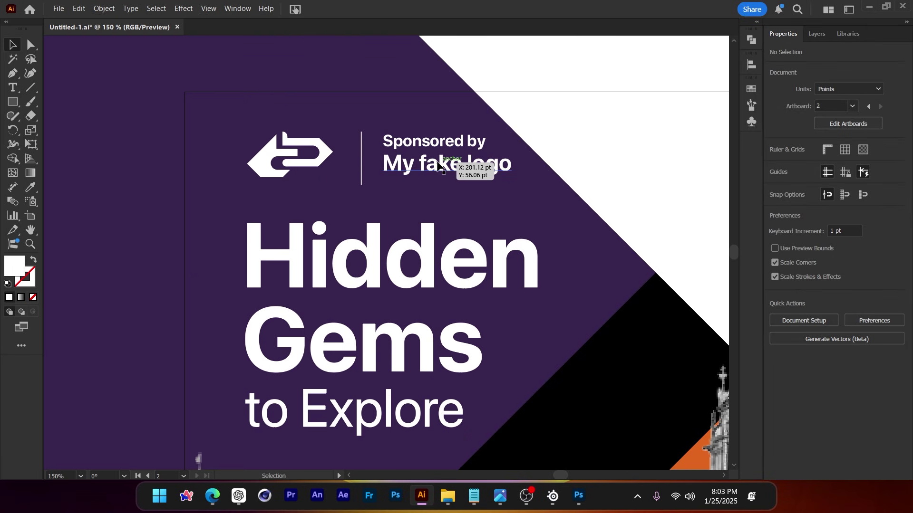
{"action": "left_click", "coordinate": [438, 165]}
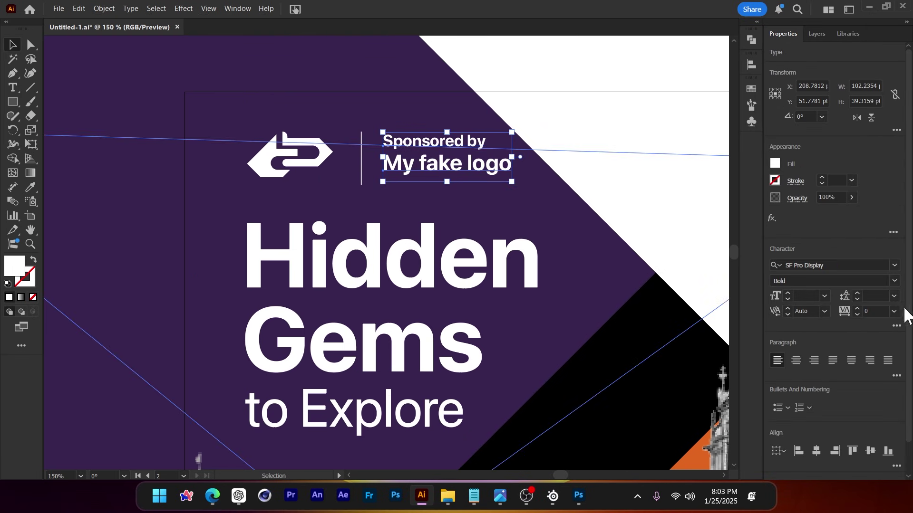
{"action": "left_click", "coordinate": [895, 282]}
{"action": "left_click", "coordinate": [824, 332]}
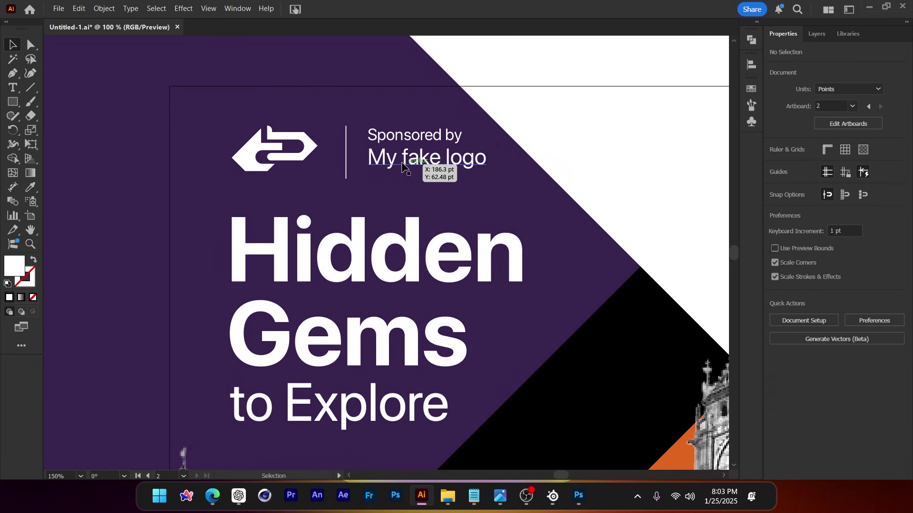
Step: Scale down the "Sponsored by" and "My fake logo" lines together to about 73 pt wide
{"action": "left_click", "coordinate": [403, 163]}
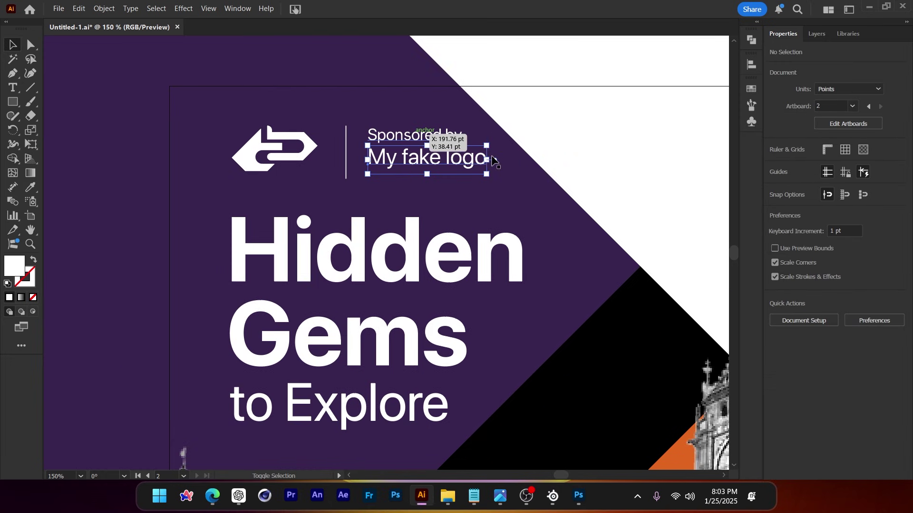
{"action": "left_click", "coordinate": [447, 137], "text": "shift"}
{"action": "left_click_drag", "start_coordinate": [486, 150], "coordinate": [472, 152]}
Step: Shorten the divider line beside the sponsor text and scale the logo down to about 62 pt wide
{"action": "scroll", "coordinate": [349, 149], "scroll_direction": "up", "scroll_amount": 2}
{"action": "left_click", "coordinate": [343, 150]}
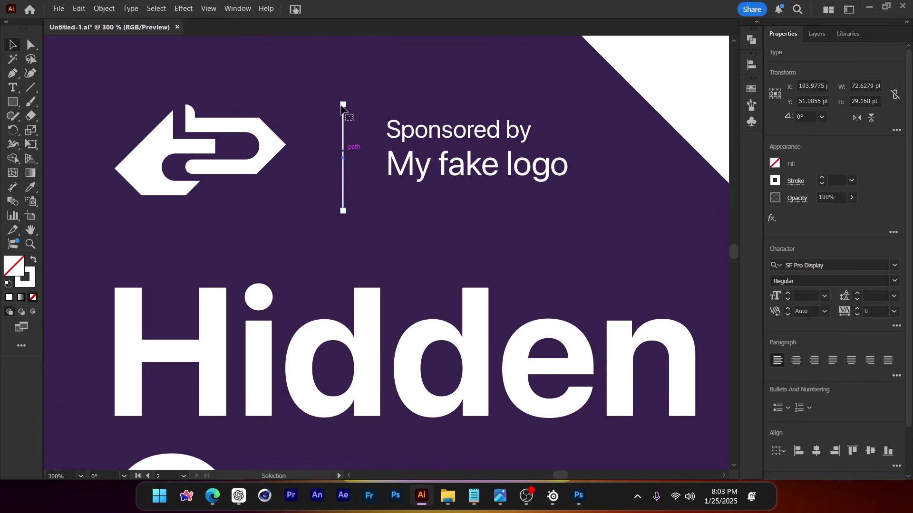
{"action": "left_click_drag", "start_coordinate": [342, 105], "coordinate": [342, 140]}
{"action": "left_click", "coordinate": [273, 149]}
{"action": "left_click_drag", "start_coordinate": [285, 150], "coordinate": [283, 146]}
Step: Examine the header row and the overall composition, both trimmed to the artboard and with the overhanging shapes shown
{"action": "scroll", "coordinate": [309, 149], "scroll_direction": "down", "scroll_amount": 4}
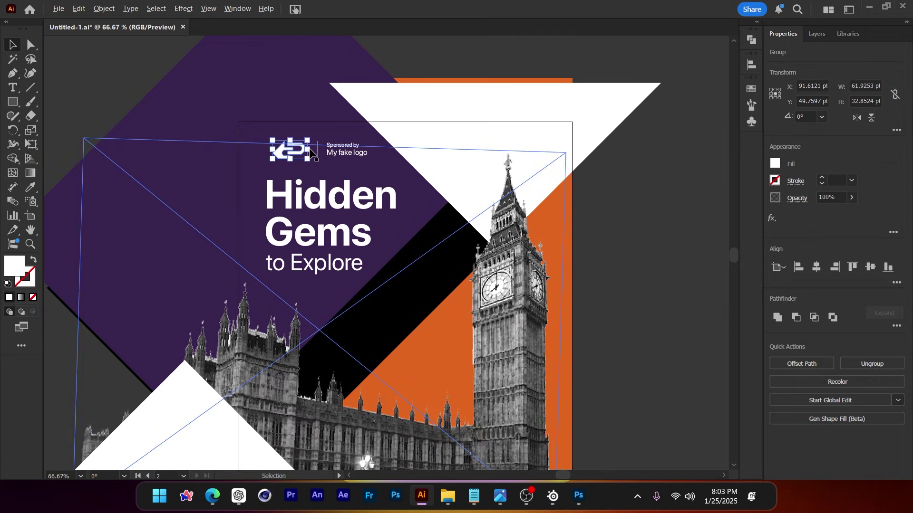
{"action": "left_click", "coordinate": [607, 245]}
{"action": "scroll", "coordinate": [400, 110], "scroll_direction": "down", "scroll_amount": 1}
{"action": "left_click_drag", "start_coordinate": [576, 245], "coordinate": [571, 222]}
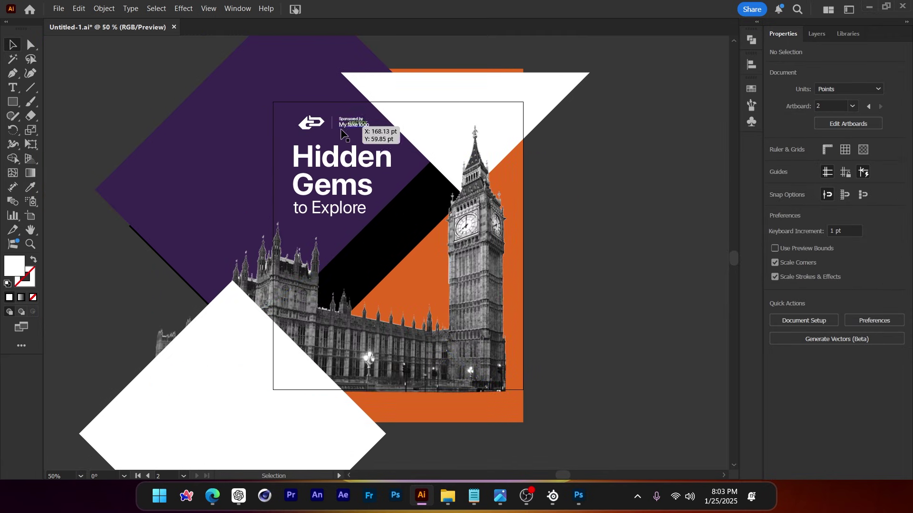
{"action": "scroll", "coordinate": [354, 121], "scroll_direction": "up", "scroll_amount": 2}
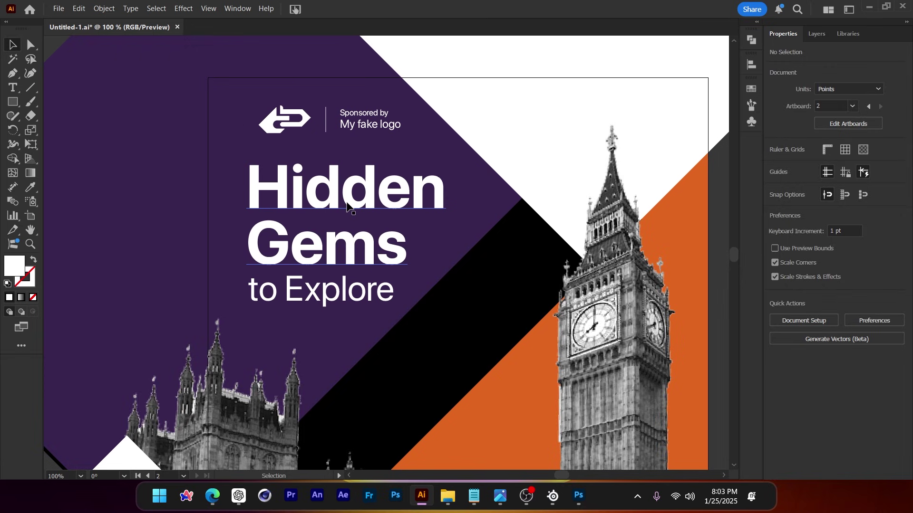
{"action": "scroll", "coordinate": [354, 122], "scroll_direction": "down", "scroll_amount": 1}
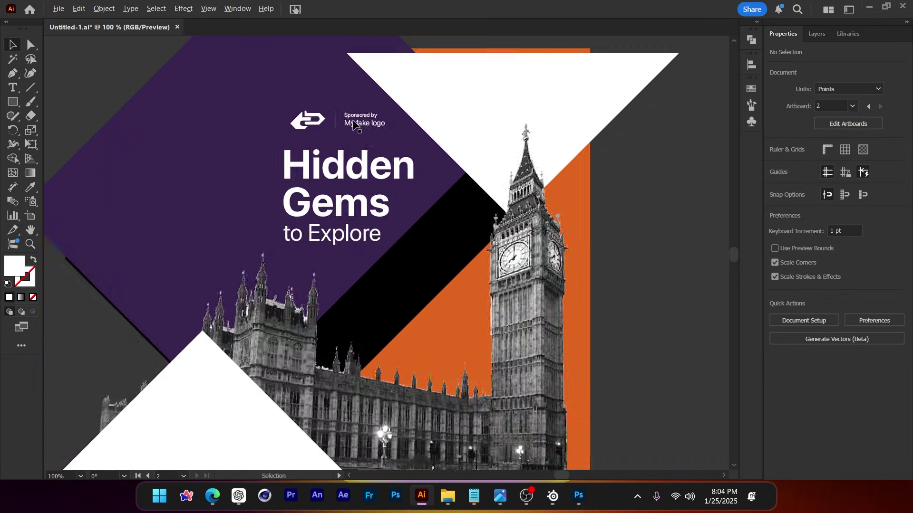
{"action": "scroll", "coordinate": [352, 122], "scroll_direction": "down", "scroll_amount": 1}
{"action": "left_click_drag", "start_coordinate": [609, 239], "coordinate": [603, 236]}
{"action": "key", "text": "ctrl+shift+t"}
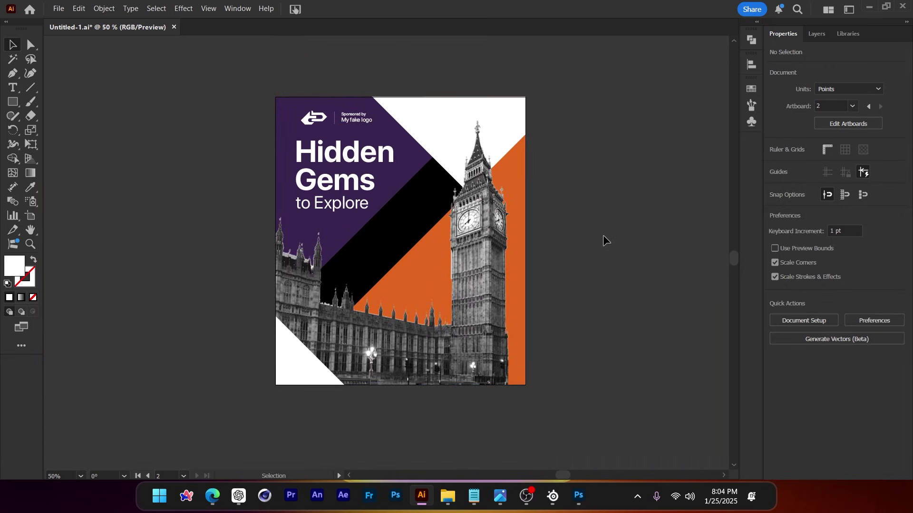
{"action": "key", "text": "shift+w"}
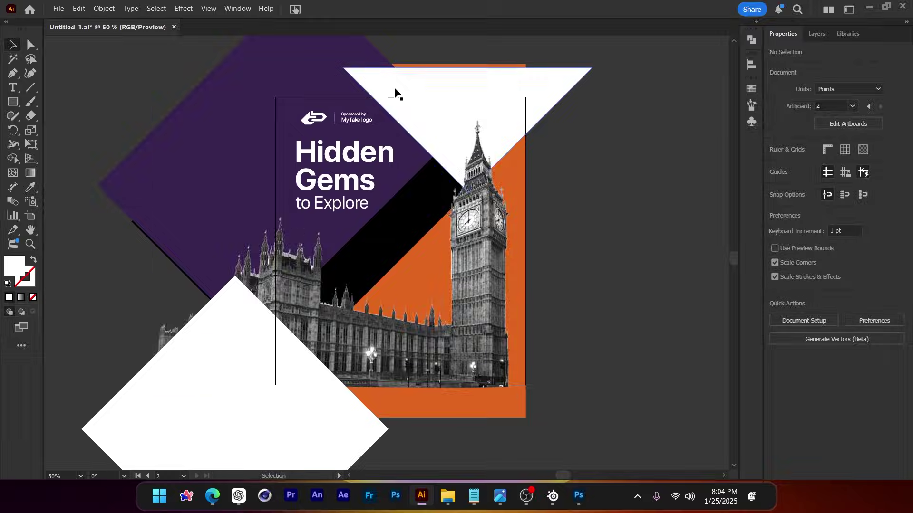
{"action": "scroll", "coordinate": [325, 99], "scroll_direction": "up", "scroll_amount": 1}
{"action": "scroll", "coordinate": [340, 118], "scroll_direction": "down", "scroll_amount": 1}
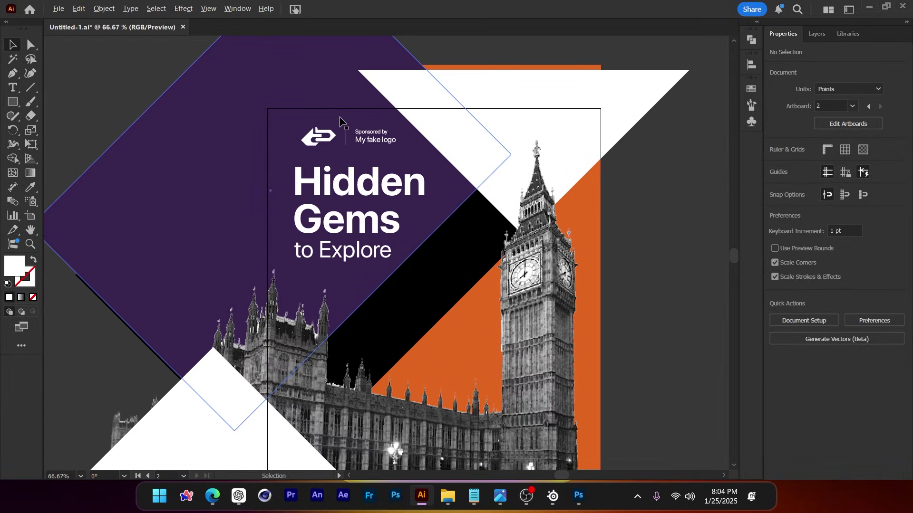
{"action": "scroll", "coordinate": [341, 118], "scroll_direction": "down", "scroll_amount": 1}
{"action": "scroll", "coordinate": [369, 145], "scroll_direction": "up", "scroll_amount": 1}
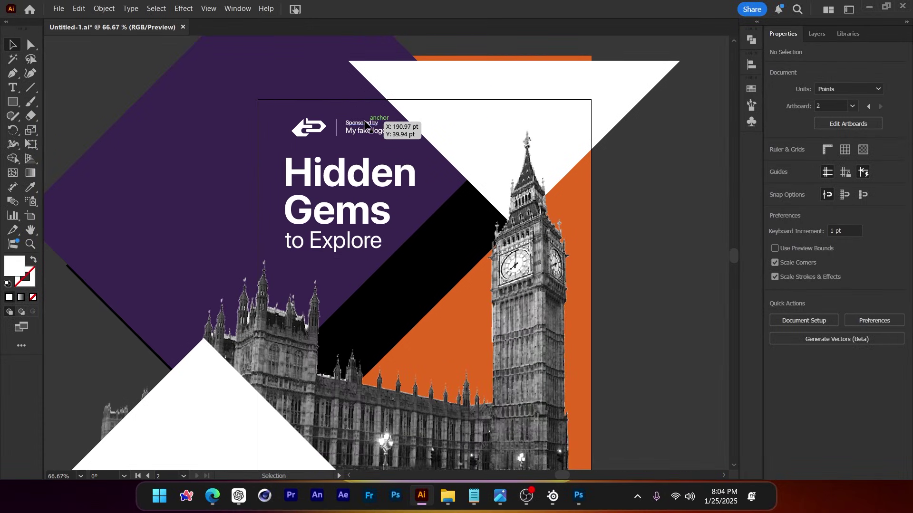
Step: Recolor the "Sponsored by" line with the orange sampled from the poster background
{"action": "left_click", "coordinate": [374, 125]}
{"action": "key", "text": "i"}
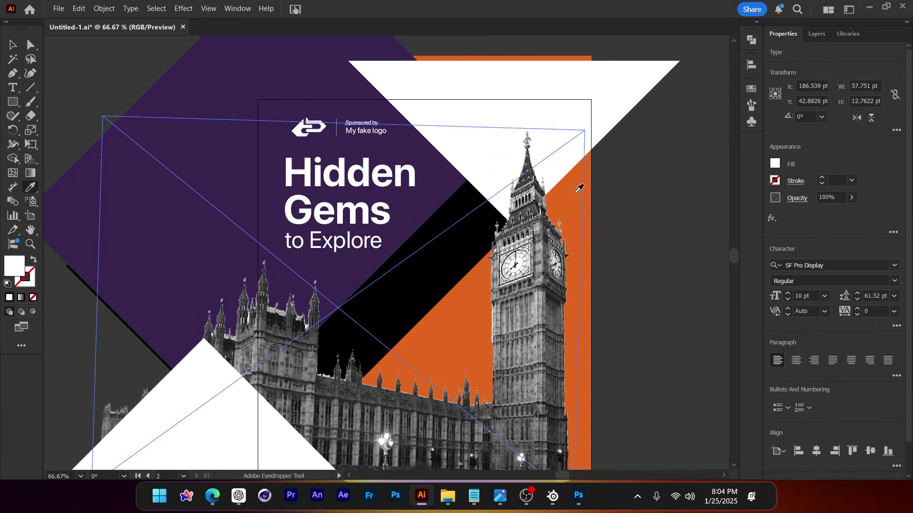
{"action": "left_click", "coordinate": [580, 189]}
{"action": "key", "text": "v"}
{"action": "left_click", "coordinate": [655, 235]}
Step: Preview the poster trimmed to its artboard
{"action": "left_click_drag", "start_coordinate": [648, 224], "coordinate": [629, 190]}
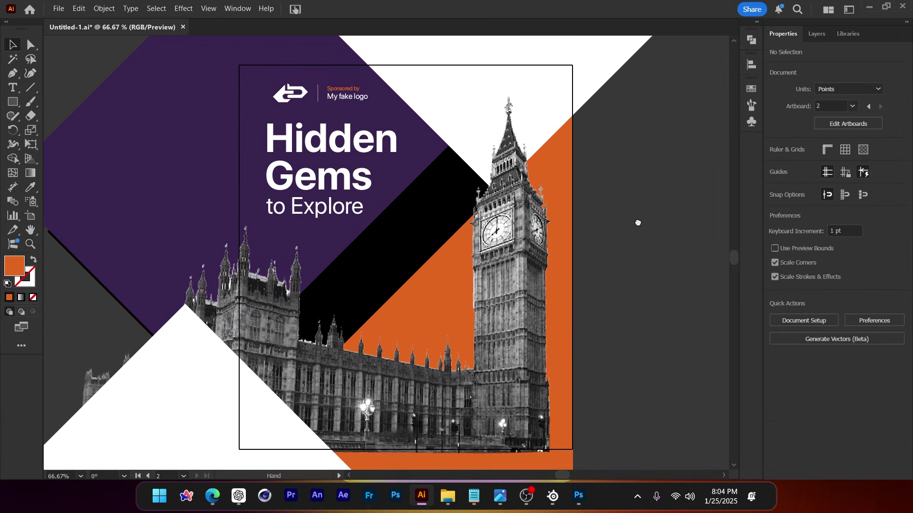
{"action": "key", "text": "ctrl+shift+h"}
{"action": "left_click_drag", "start_coordinate": [636, 231], "coordinate": [629, 214]}
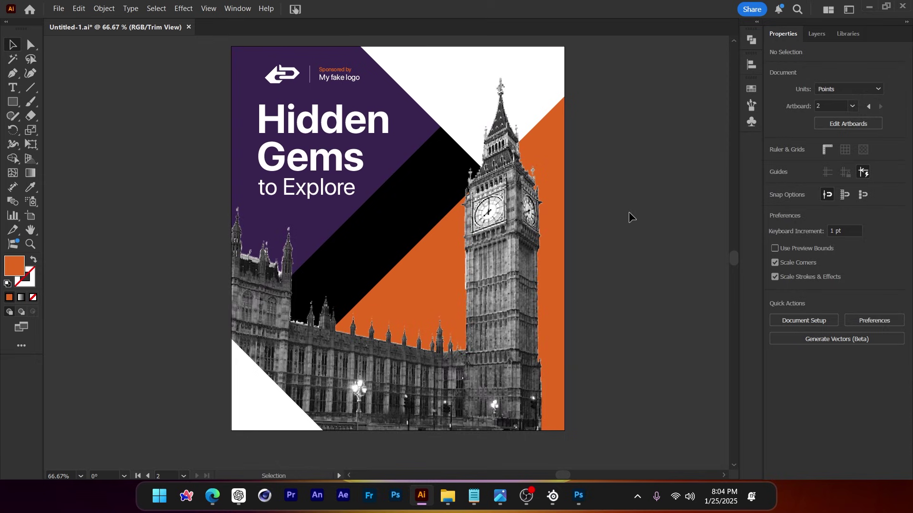
Step: Draw an orange rectangle about 101 by 28 pt between "Gems" and "to Explore" as a spacing gauge
{"action": "scroll", "coordinate": [286, 112], "scroll_direction": "up", "scroll_amount": 2}
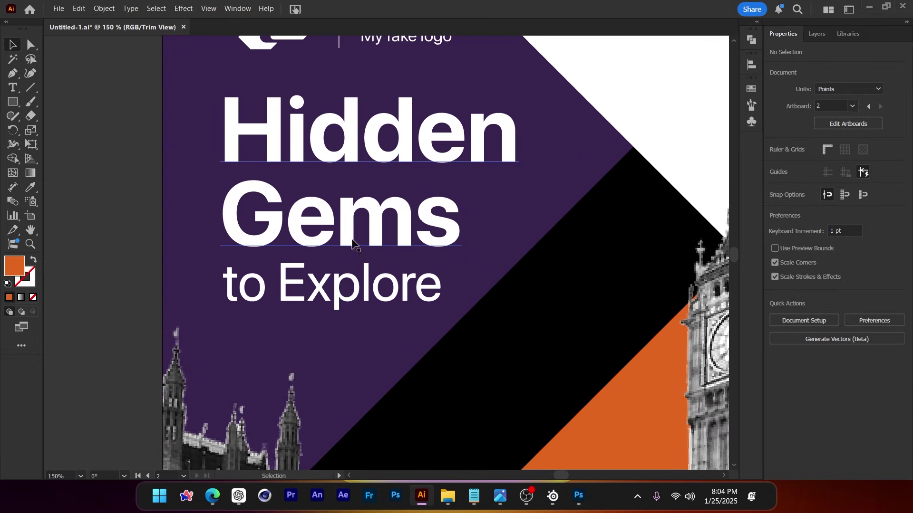
{"action": "left_click", "coordinate": [18, 102]}
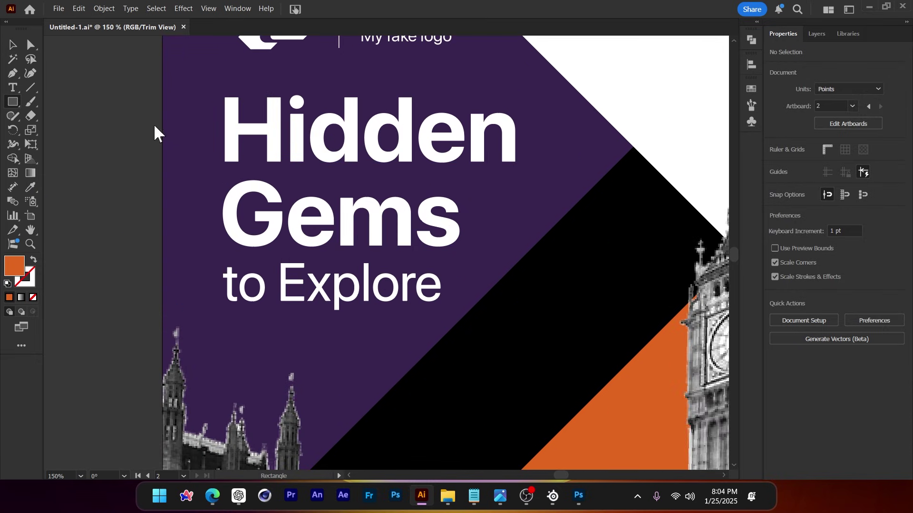
{"action": "left_click_drag", "start_coordinate": [347, 162], "coordinate": [421, 265]}
{"action": "key", "text": "v"}
Step: Move the "to Explore" line slightly down in relation to the orange rectangle
{"action": "scroll", "coordinate": [372, 294], "scroll_direction": "up", "scroll_amount": 2}
{"action": "left_click_drag", "start_coordinate": [374, 295], "coordinate": [374, 311]}
{"action": "scroll", "coordinate": [291, 209], "scroll_direction": "down", "scroll_amount": 1}
{"action": "scroll", "coordinate": [291, 212], "scroll_direction": "down", "scroll_amount": 5}
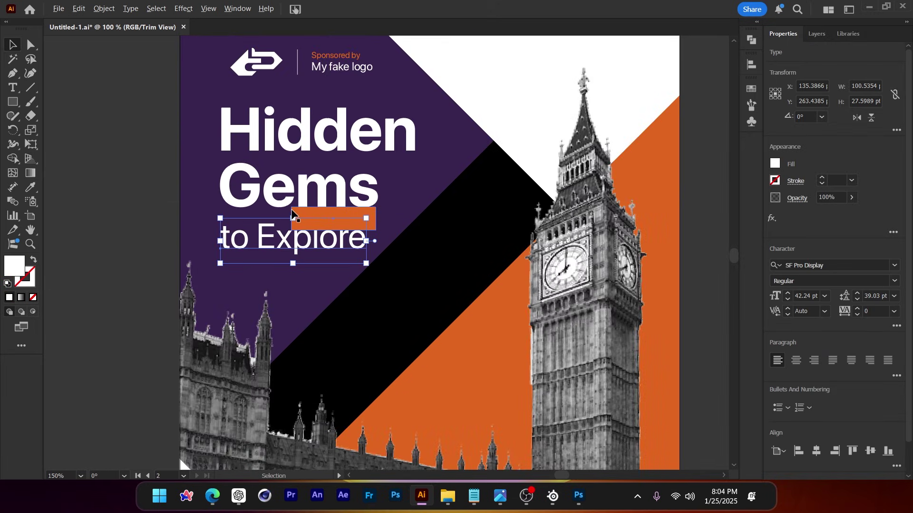
Step: Delete the orange spacing rectangle below "Gems"
{"action": "key", "text": "Delete"}
{"action": "key", "text": "ctrl+z"}
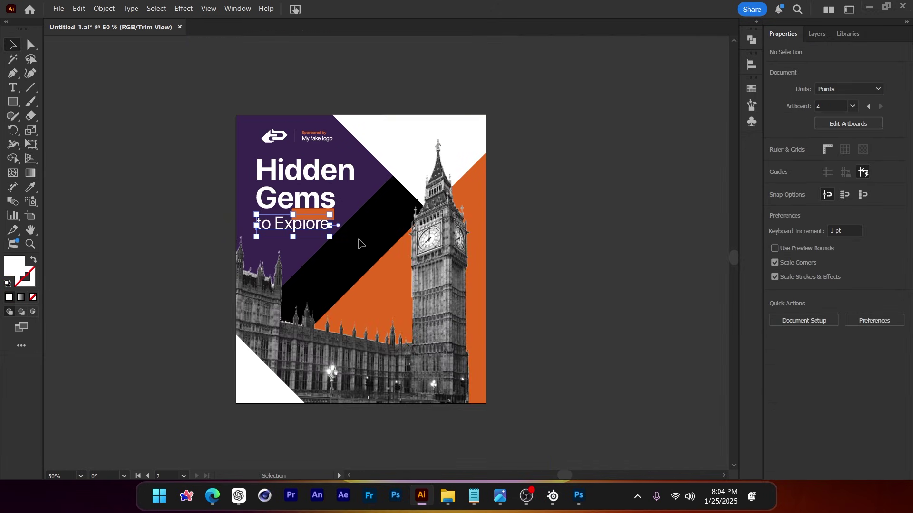
{"action": "left_click", "coordinate": [314, 213]}
{"action": "left_click", "coordinate": [547, 263]}
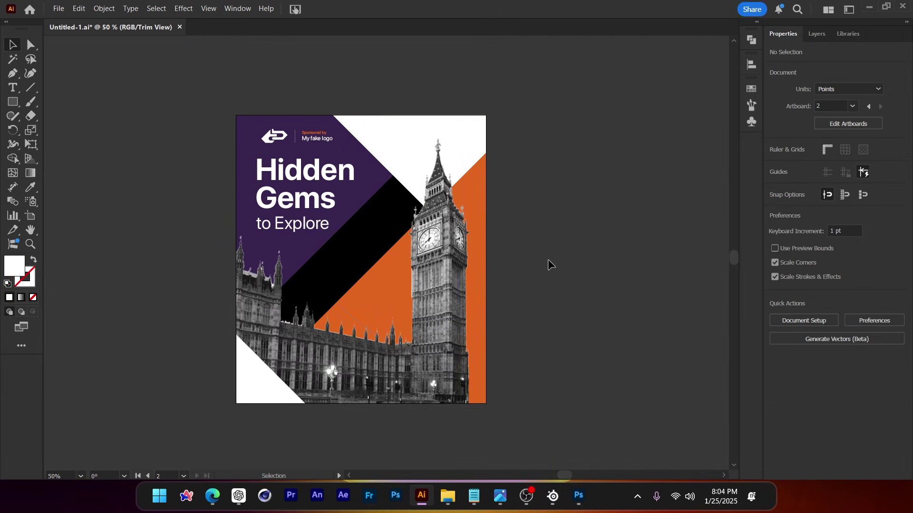
{"action": "left_click_drag", "start_coordinate": [551, 263], "coordinate": [573, 264]}
Step: Undo the deletion of the orange rectangle and the last move of the "to Explore" line
{"action": "scroll", "coordinate": [321, 193], "scroll_direction": "up", "scroll_amount": 2}
{"action": "key", "text": "ctrl+z"}
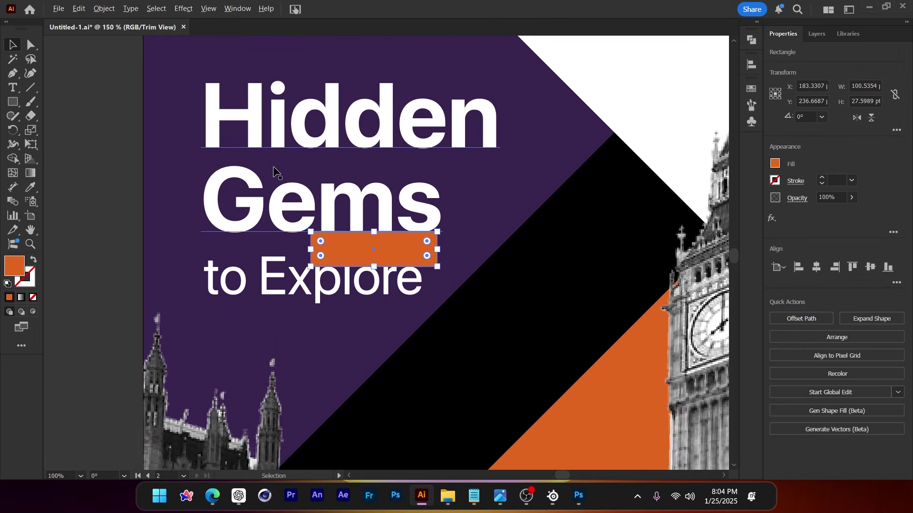
{"action": "key", "text": "ctrl+z"}
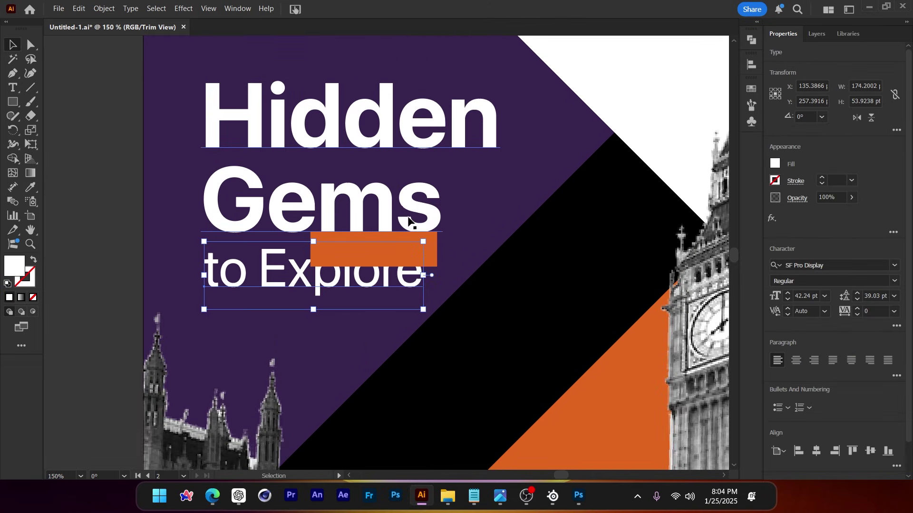
Step: Reduce the orange rectangle's height to about 21.5 pt and shift "to Explore" slightly lower to adjust the gap under "Gems"
{"action": "scroll", "coordinate": [383, 259], "scroll_direction": "up", "scroll_amount": 5}
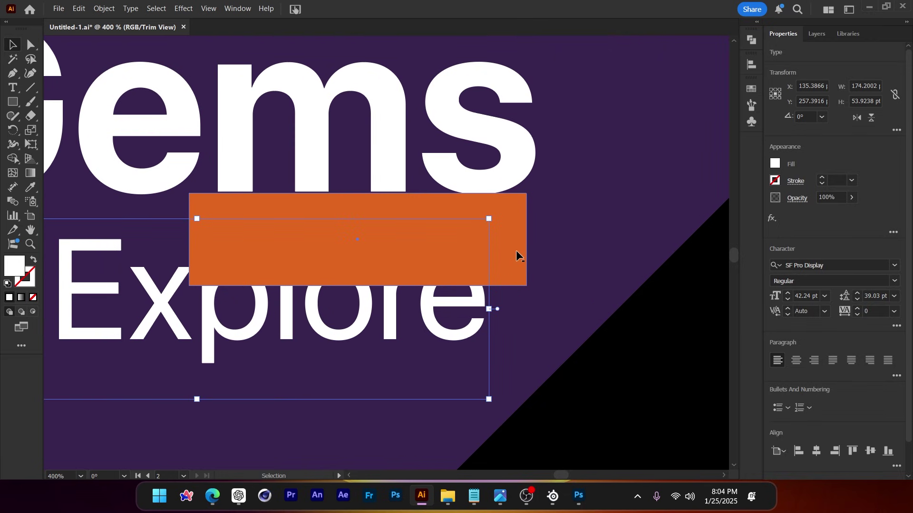
{"action": "mouse_move", "coordinate": [515, 252]}
{"action": "left_mouse_down"}
{"action": "mouse_move", "coordinate": [502, 259]}
{"action": "mouse_move", "coordinate": [505, 249]}
{"action": "left_mouse_up"}
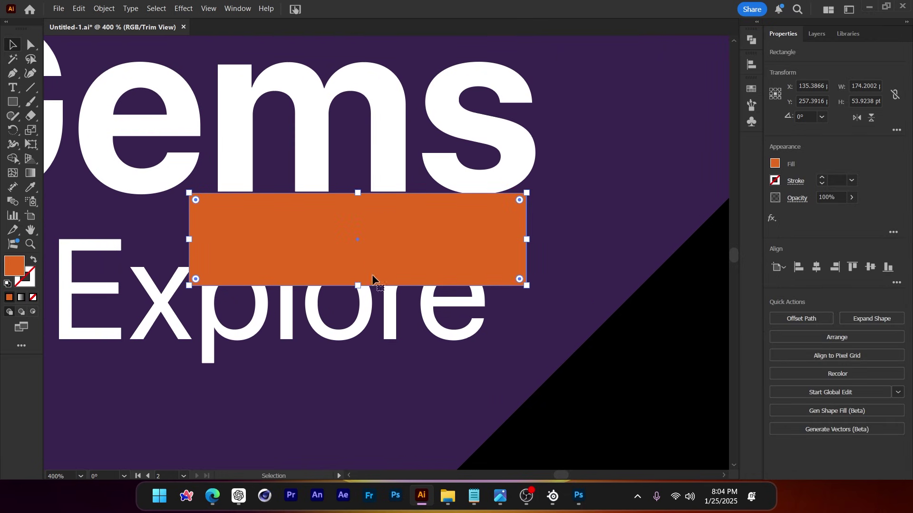
{"action": "left_click_drag", "start_coordinate": [358, 286], "coordinate": [385, 170]}
{"action": "scroll", "coordinate": [388, 255], "scroll_direction": "down", "scroll_amount": 5}
{"action": "key", "text": "ctrl+z"}
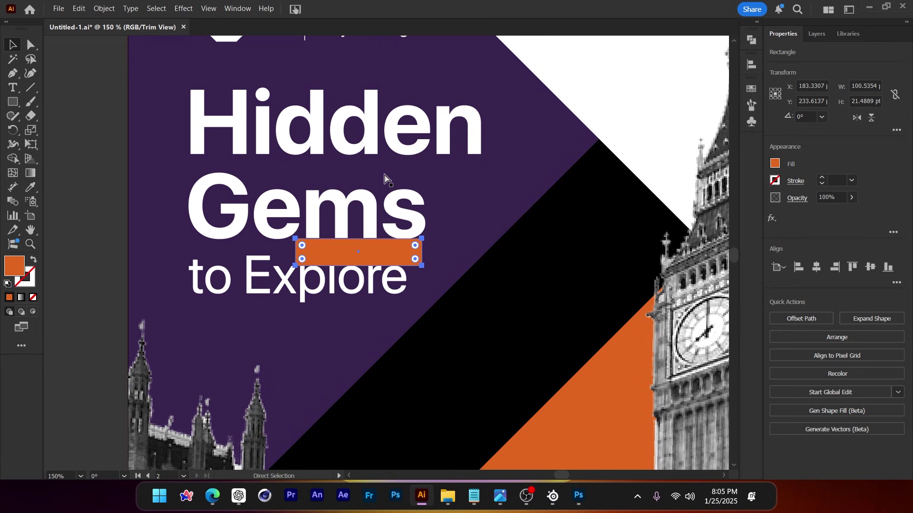
{"action": "left_click_drag", "start_coordinate": [389, 263], "coordinate": [359, 299]}
{"action": "scroll", "coordinate": [365, 286], "scroll_direction": "up", "scroll_amount": 2}
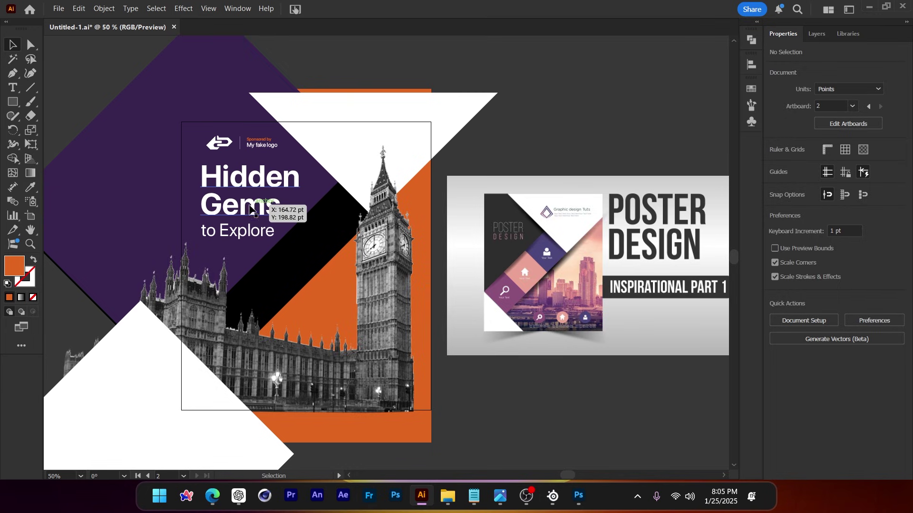
{"action": "left_click", "coordinate": [251, 208]}
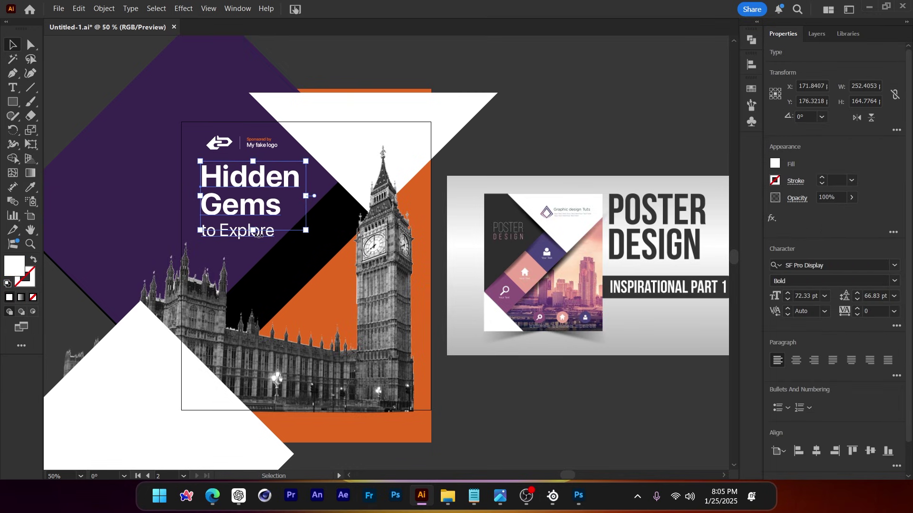
{"action": "left_click", "coordinate": [250, 234]}
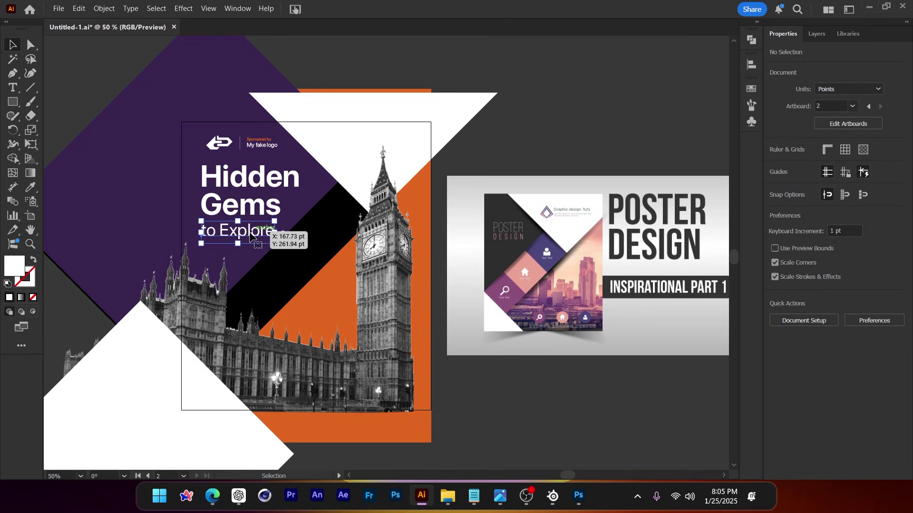
{"action": "key", "text": "i"}
{"action": "left_click", "coordinate": [12, 44]}
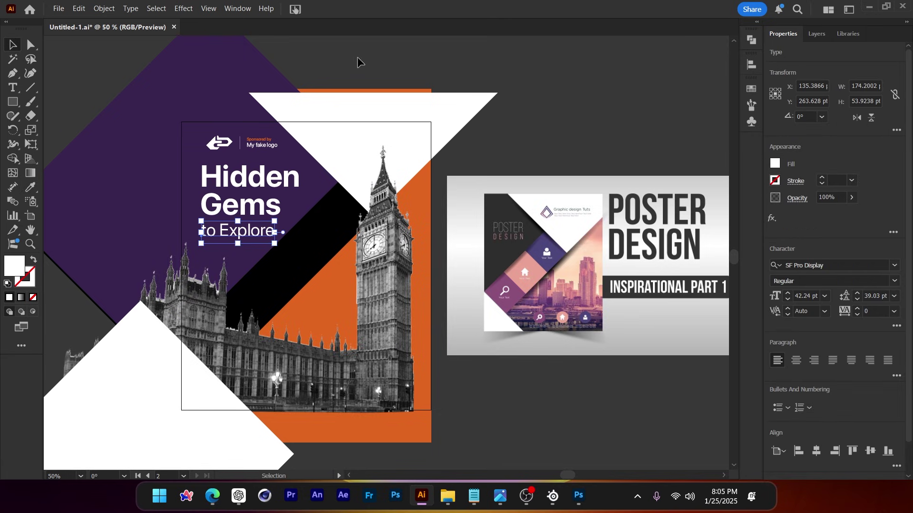
{"action": "left_click", "coordinate": [399, 62]}
Step: Preview the poster trimmed to its artboard again and examine the header text, spacing and overall layout
{"action": "left_click_drag", "start_coordinate": [464, 131], "coordinate": [525, 104]}
{"action": "key", "text": "ctrl+shift+t"}
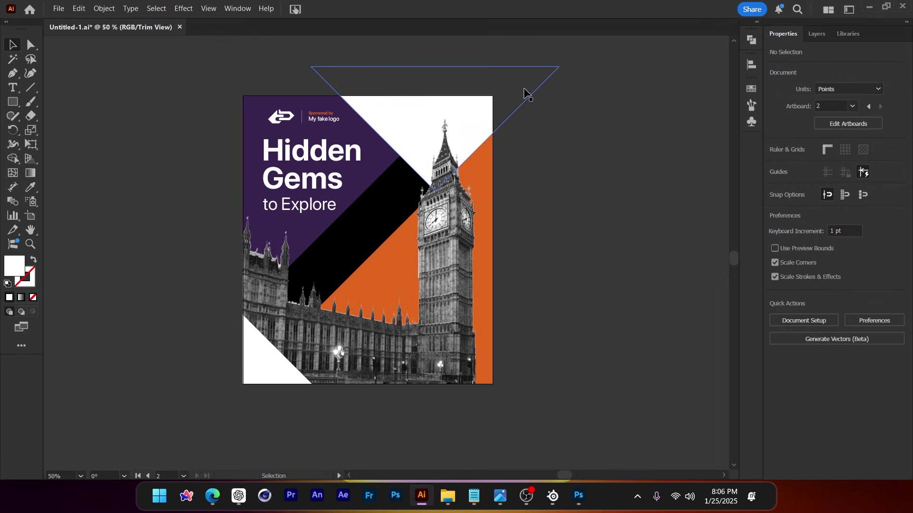
{"action": "scroll", "coordinate": [455, 173], "scroll_direction": "down", "scroll_amount": 1}
{"action": "left_click_drag", "start_coordinate": [530, 382], "coordinate": [519, 384]}
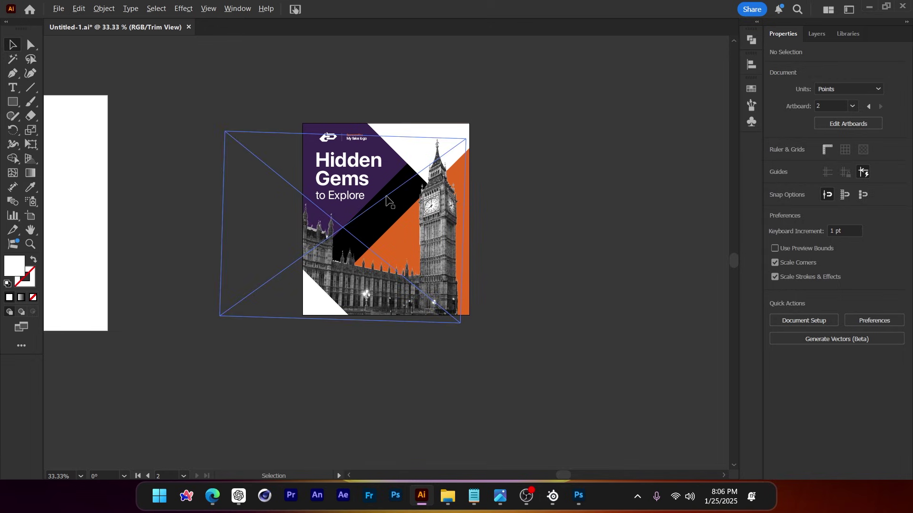
{"action": "scroll", "coordinate": [387, 197], "scroll_direction": "up", "scroll_amount": 1}
{"action": "scroll", "coordinate": [376, 162], "scroll_direction": "up", "scroll_amount": 2}
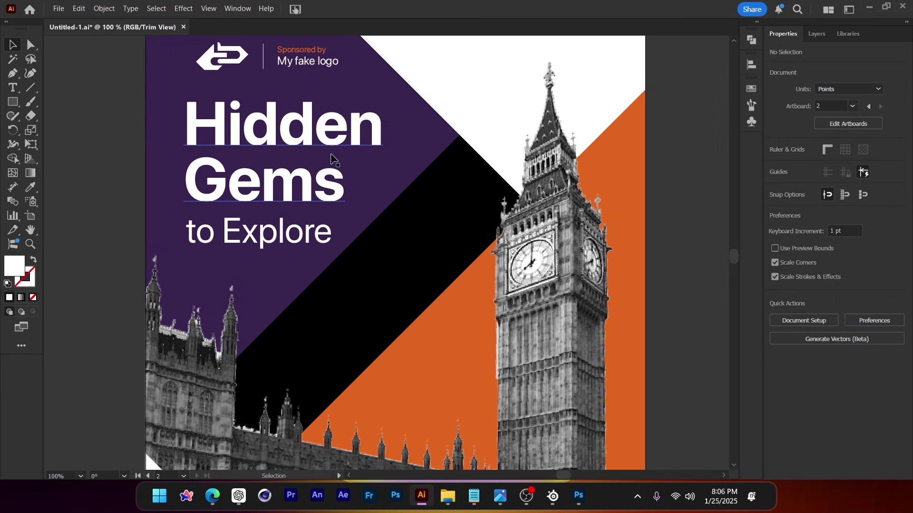
{"action": "scroll", "coordinate": [285, 164], "scroll_direction": "down", "scroll_amount": 3}
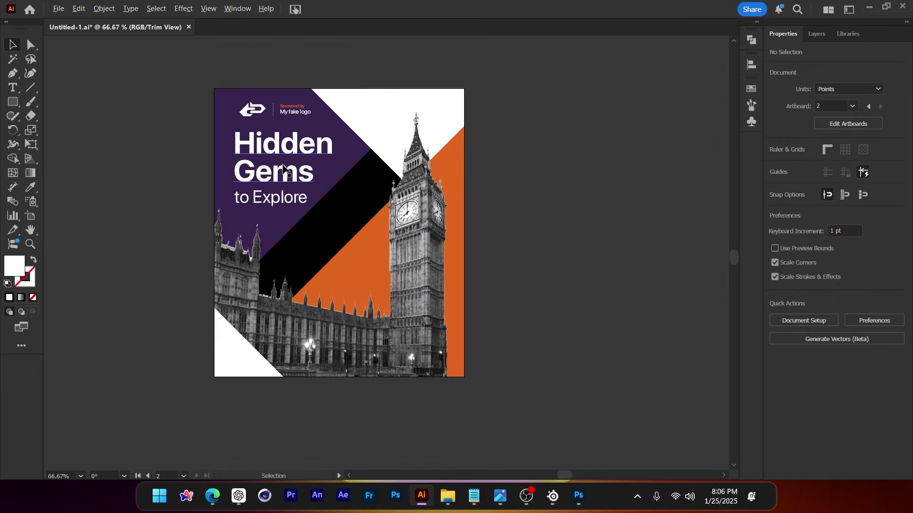
Step: Recolour the "to Explore" line by sampling the poster's orange background with the Eyedropper tool
{"action": "scroll", "coordinate": [281, 176], "scroll_direction": "up", "scroll_amount": 1}
{"action": "left_click", "coordinate": [286, 194]}
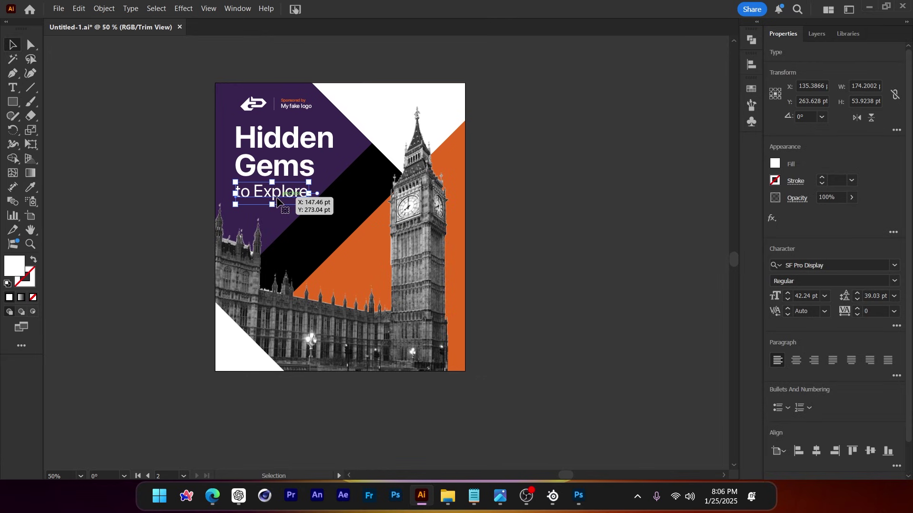
{"action": "key", "text": "i"}
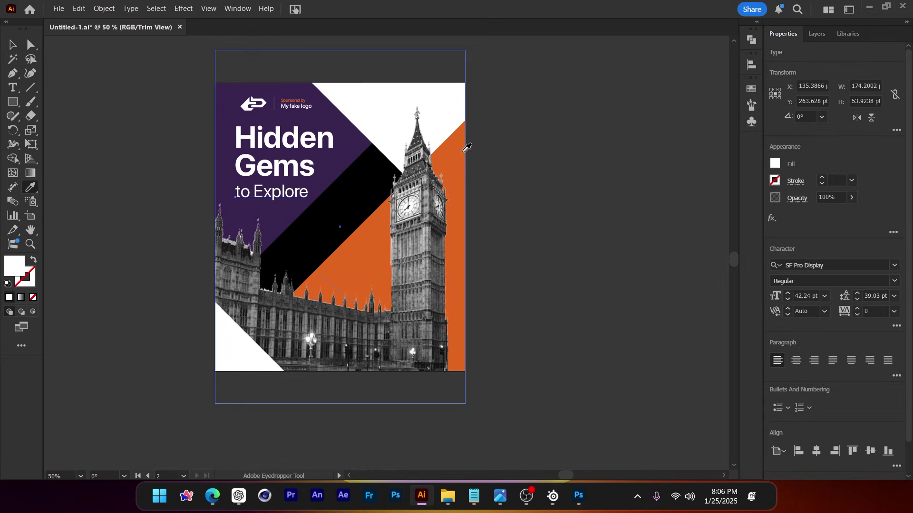
{"action": "left_click", "coordinate": [464, 151]}
{"action": "key", "text": "v"}
{"action": "left_click", "coordinate": [548, 306]}
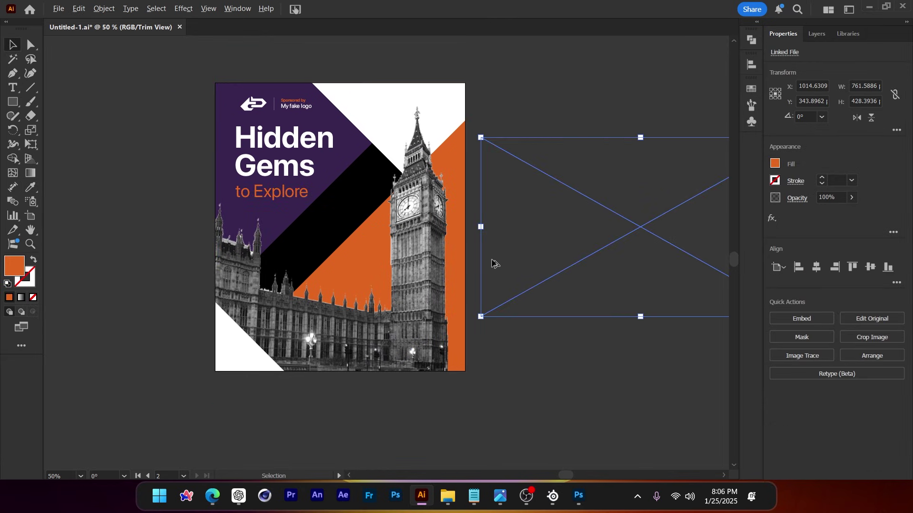
{"action": "scroll", "coordinate": [493, 263], "scroll_direction": "down", "scroll_amount": 1}
{"action": "left_click", "coordinate": [537, 360]}
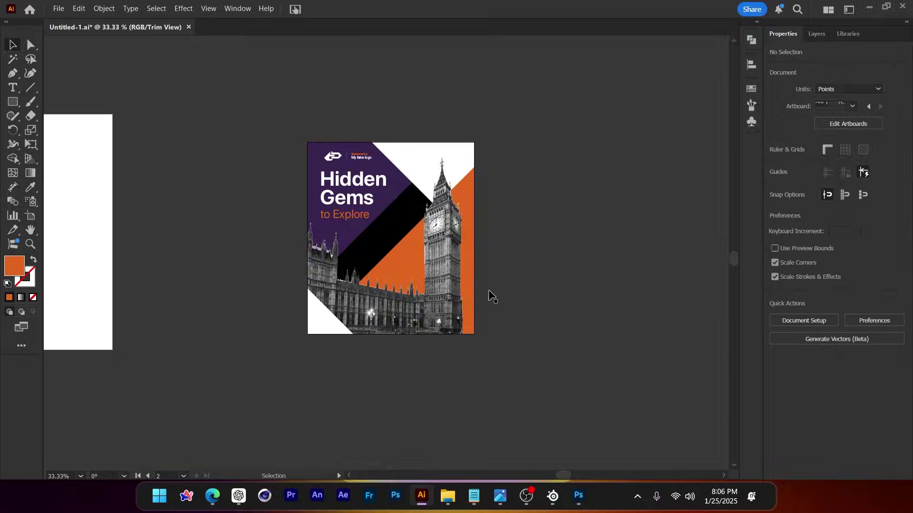
Step: Examine the trimmed poster close up and at overview size, checking the orange subtitle, header spacing and overall composition
{"action": "scroll", "coordinate": [435, 246], "scroll_direction": "up", "scroll_amount": 2}
{"action": "scroll", "coordinate": [312, 147], "scroll_direction": "up", "scroll_amount": 1}
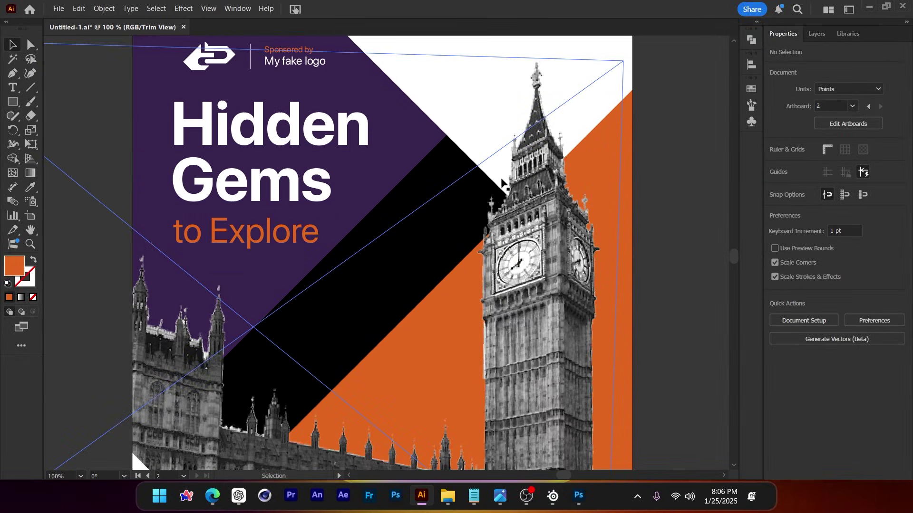
{"action": "scroll", "coordinate": [391, 143], "scroll_direction": "down", "scroll_amount": 1}
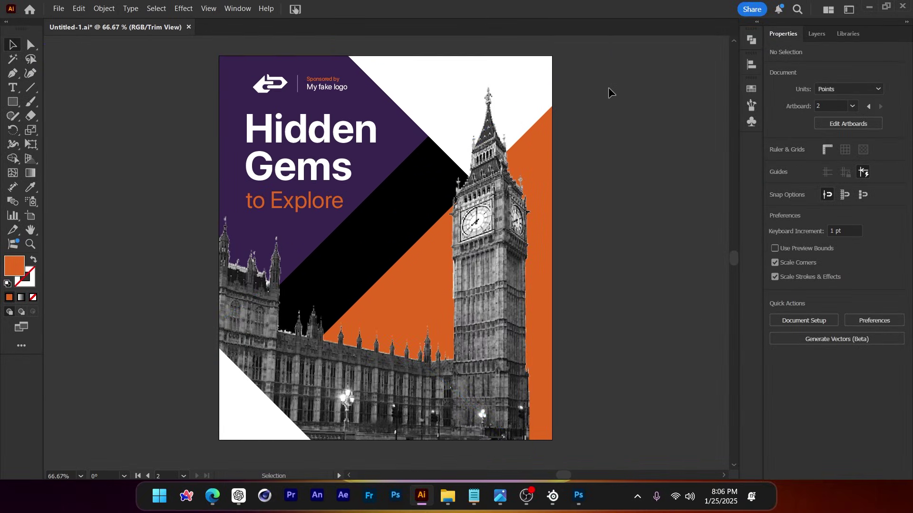
{"action": "scroll", "coordinate": [419, 186], "scroll_direction": "down", "scroll_amount": 3}
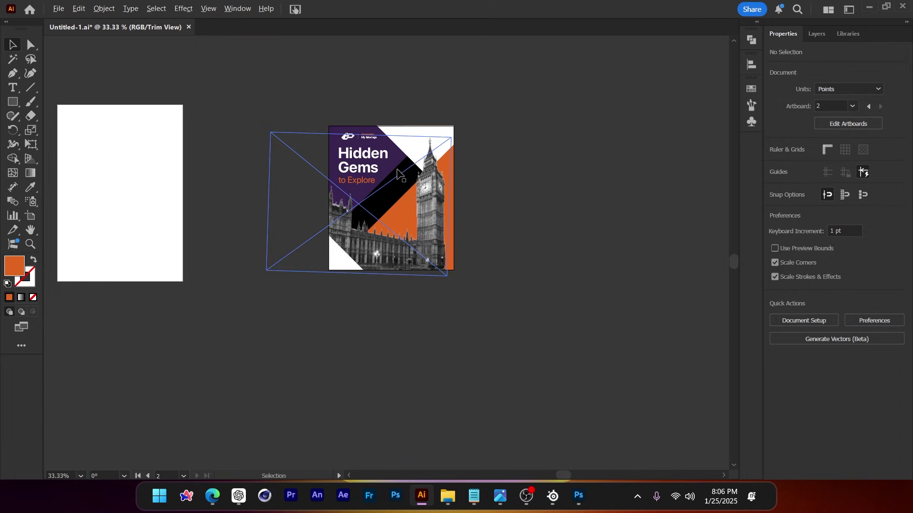
{"action": "scroll", "coordinate": [458, 312], "scroll_direction": "down", "scroll_amount": 1}
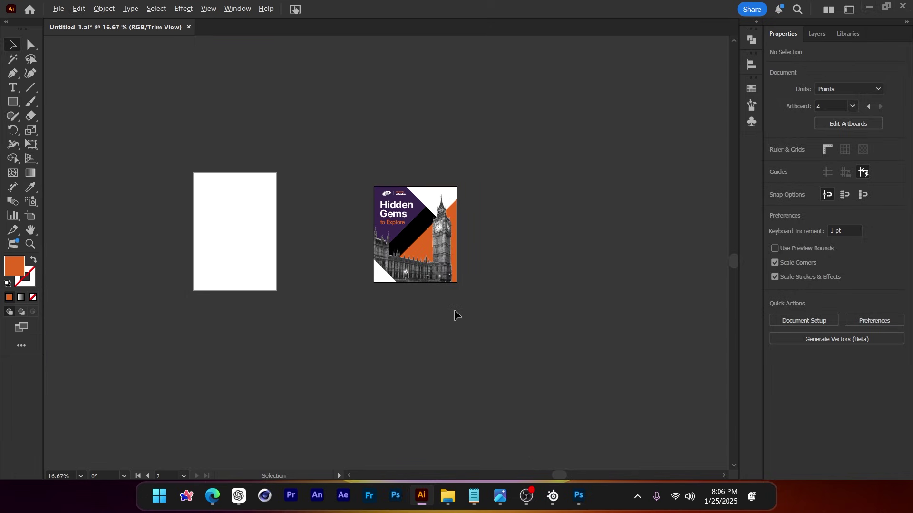
{"action": "scroll", "coordinate": [489, 261], "scroll_direction": "up", "scroll_amount": 1}
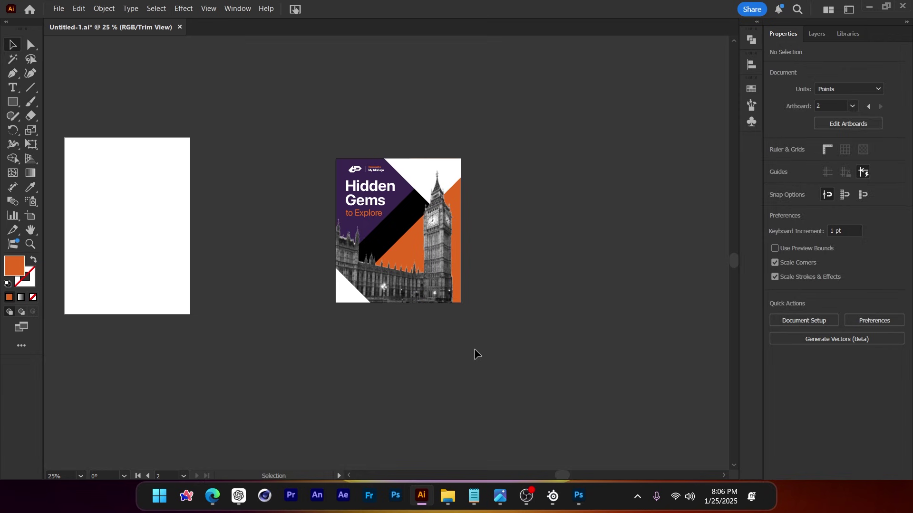
{"action": "scroll", "coordinate": [408, 209], "scroll_direction": "up", "scroll_amount": 2}
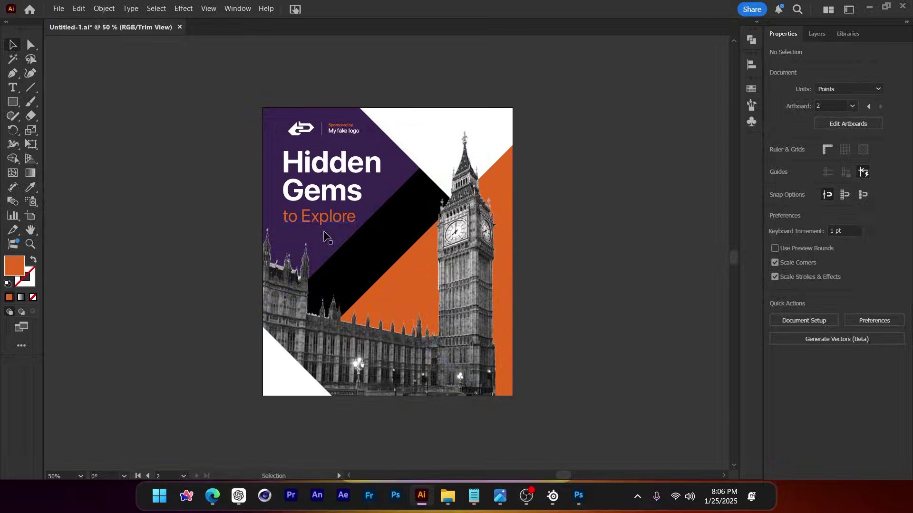
{"action": "scroll", "coordinate": [326, 234], "scroll_direction": "up", "scroll_amount": 1}
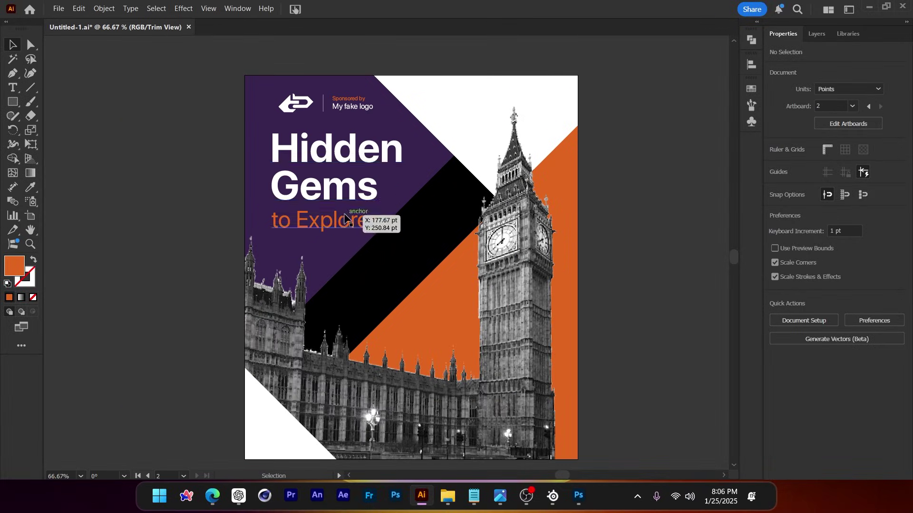
Step: Switch to Notepad to review Neal's Yard, Epping Forest and Leighton House Museum, and return to the untrimmed poster in Illustrator
{"action": "left_click_drag", "start_coordinate": [397, 210], "coordinate": [379, 189]}
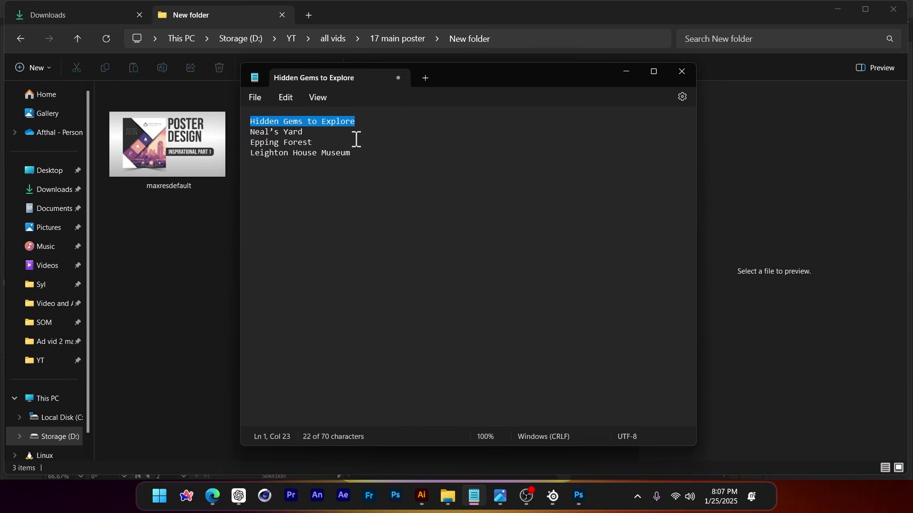
{"action": "left_click_drag", "start_coordinate": [364, 153], "coordinate": [285, 144]}
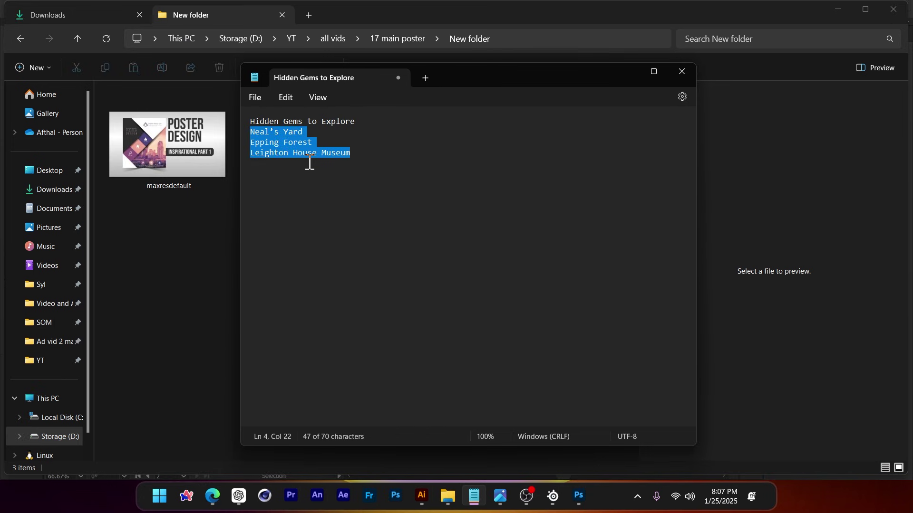
{"action": "key", "text": "alt+Tab"}
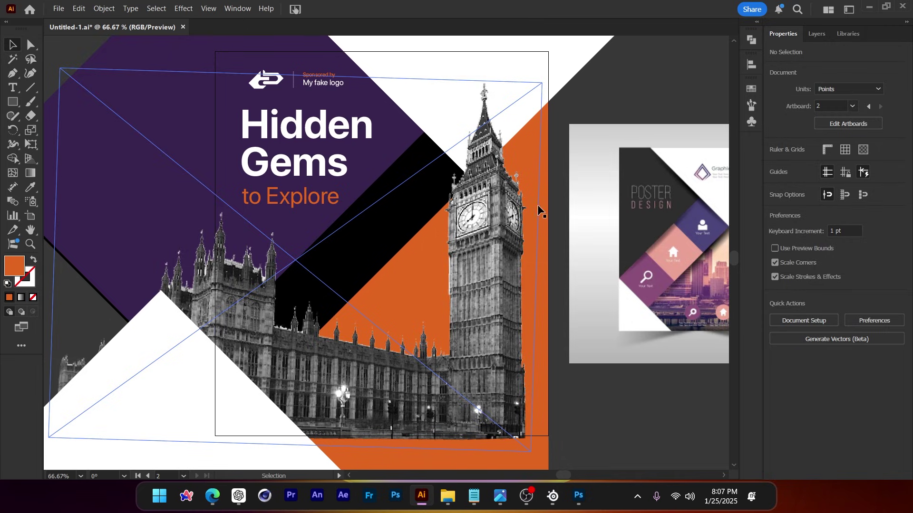
{"action": "left_click_drag", "start_coordinate": [559, 216], "coordinate": [553, 219]}
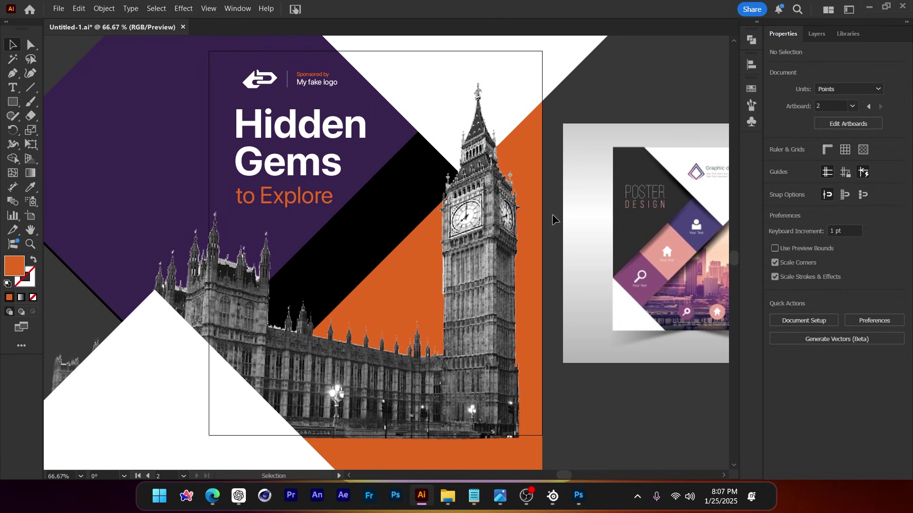
Step: Copy "Neal's Yard" from the Notepad list and search Google Images for it in a new Edge tab
{"action": "left_click", "coordinate": [475, 498]}
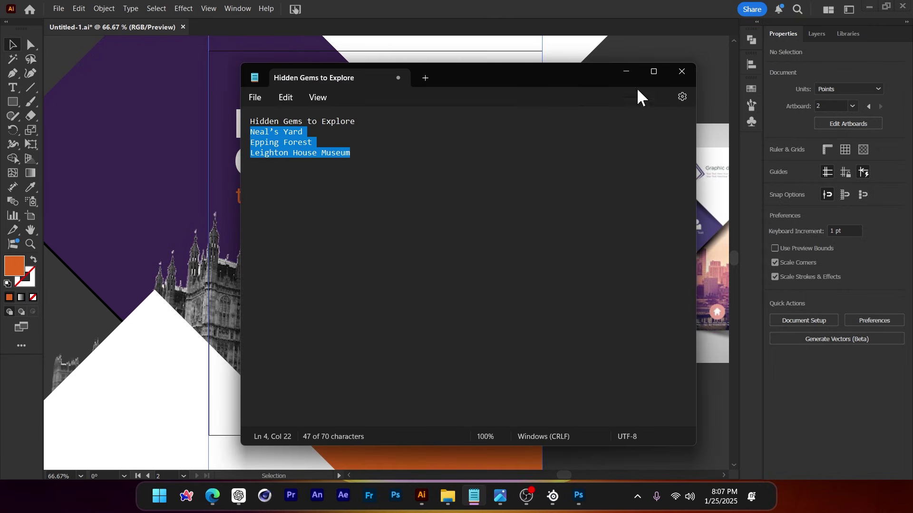
{"action": "left_click_drag", "start_coordinate": [305, 132], "coordinate": [259, 133]}
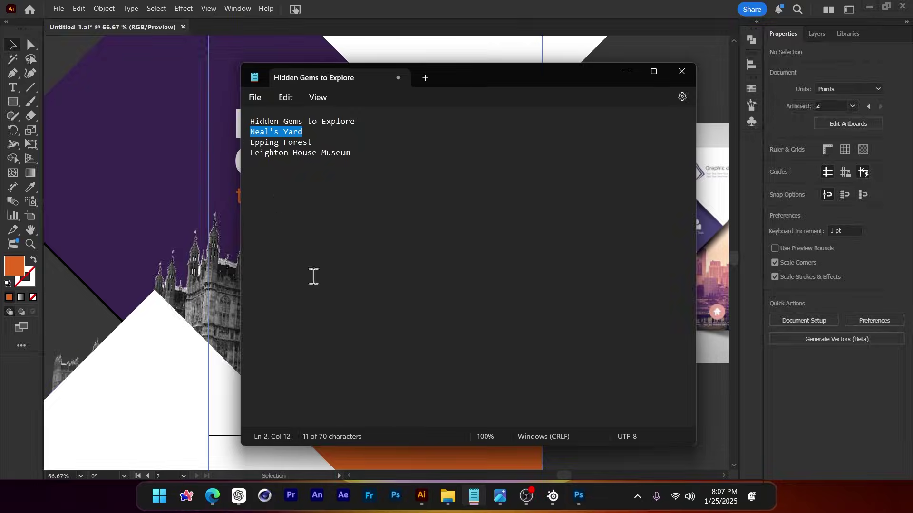
{"action": "left_click", "coordinate": [213, 496]}
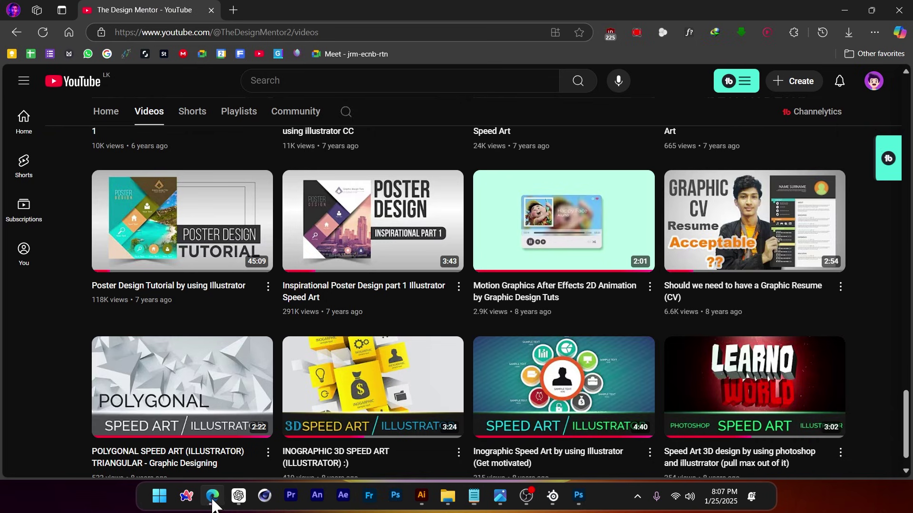
{"action": "left_click", "coordinate": [232, 9]}
{"action": "type", "text": "Neal’s Yard"}
{"action": "key", "text": "Return"}
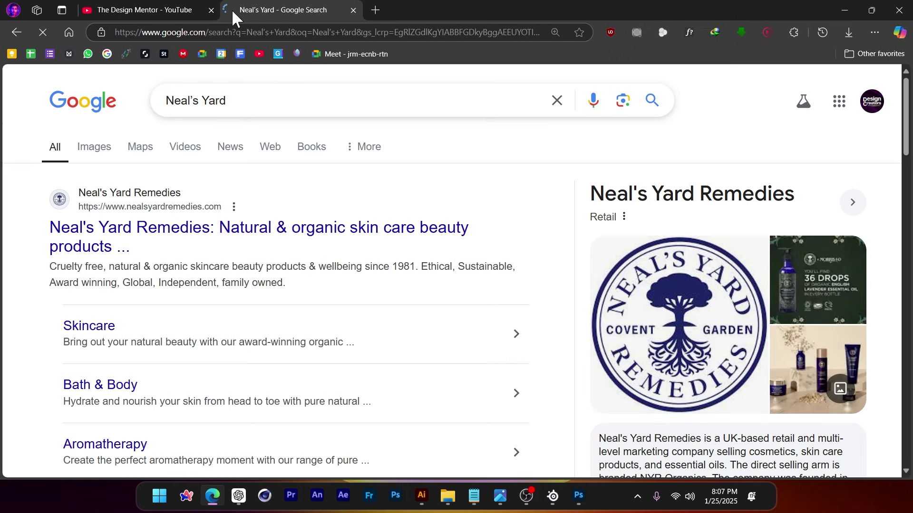
{"action": "left_click", "coordinate": [93, 151]}
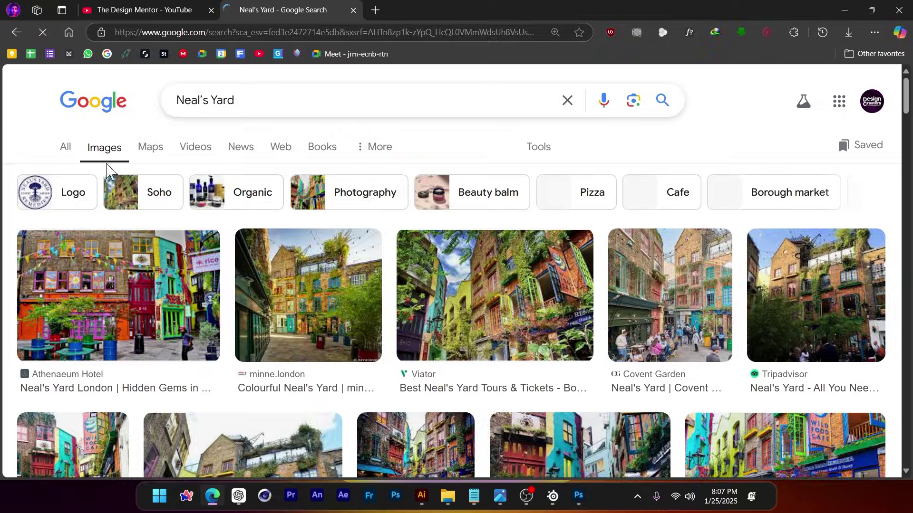
Step: Browse the image results and copy the minne.london photo titled "Colourful Neal's Yard"
{"action": "scroll", "coordinate": [851, 313], "scroll_direction": "down", "scroll_amount": 3}
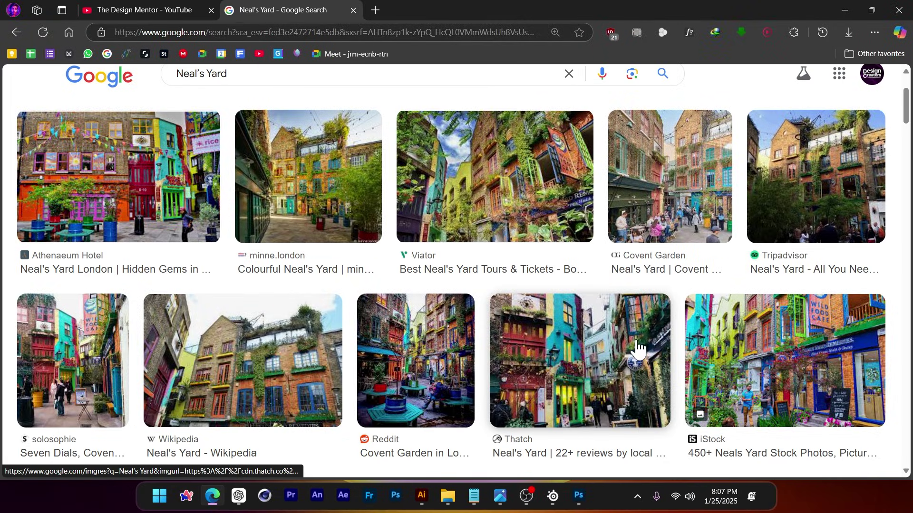
{"action": "scroll", "coordinate": [637, 350], "scroll_direction": "up", "scroll_amount": 3}
{"action": "left_click", "coordinate": [295, 240]}
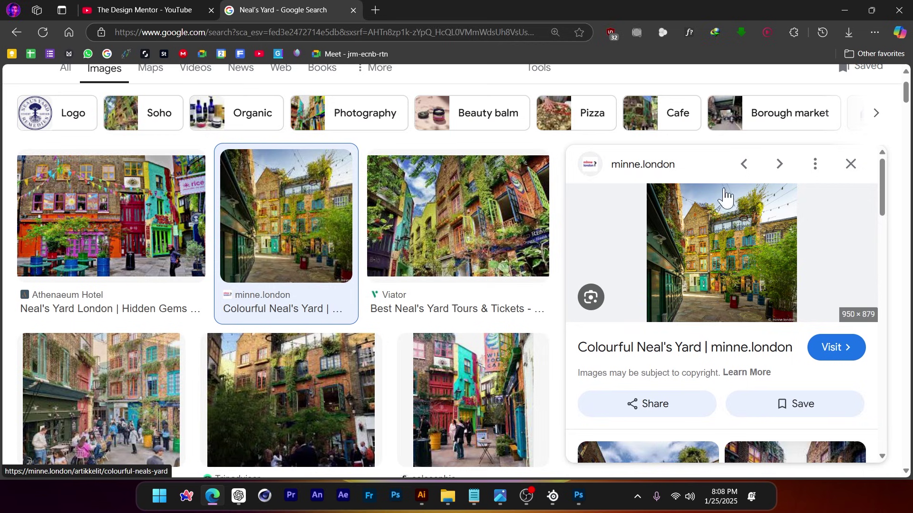
{"action": "right_click", "coordinate": [732, 243]}
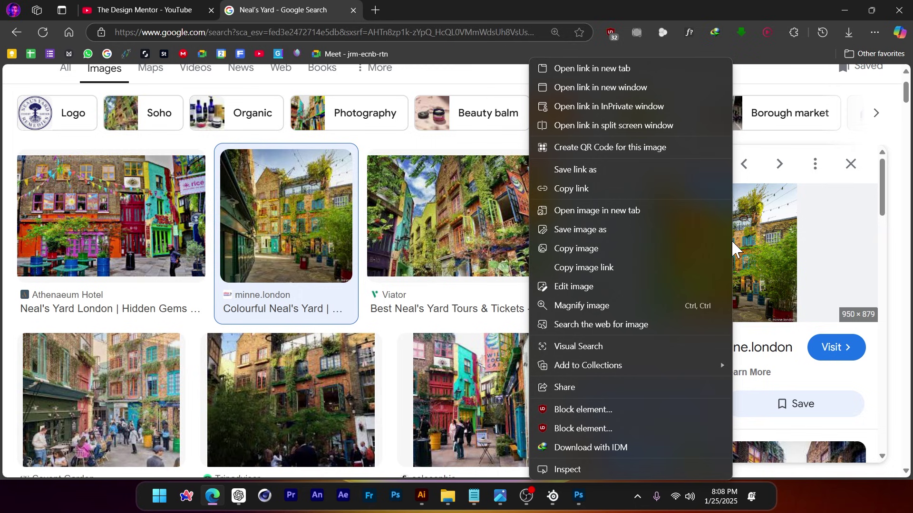
{"action": "left_click", "coordinate": [588, 248]}
Step: Paste the photo into the Illustrator poster, scale it down to about 168 × 156 pt and place it beside Big Ben
{"action": "key", "text": "alt+Tab"}
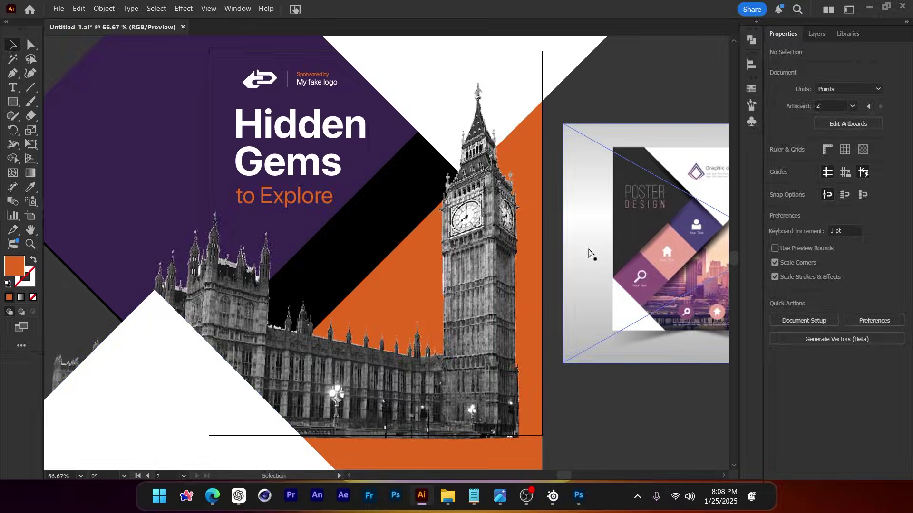
{"action": "key", "text": "ctrl+v"}
{"action": "scroll", "coordinate": [444, 230], "scroll_direction": "down", "scroll_amount": 1}
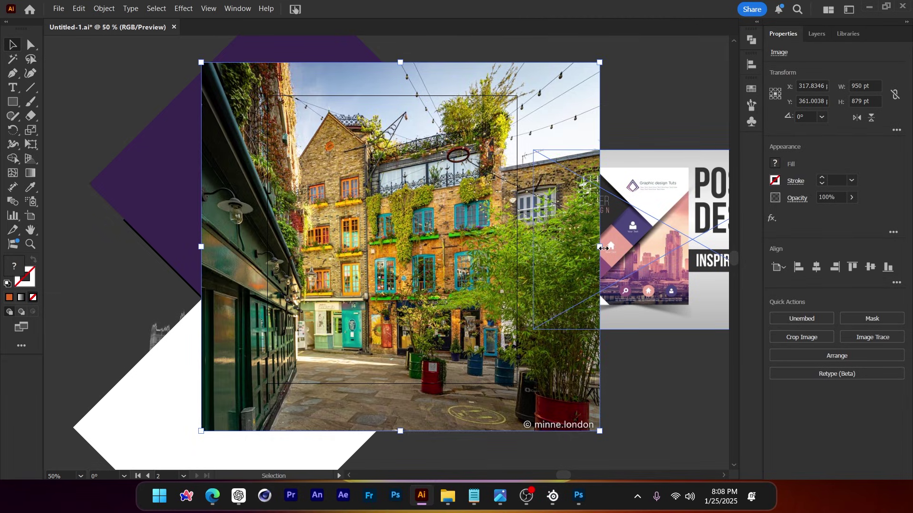
{"action": "left_click_drag", "start_coordinate": [599, 246], "coordinate": [436, 234]}
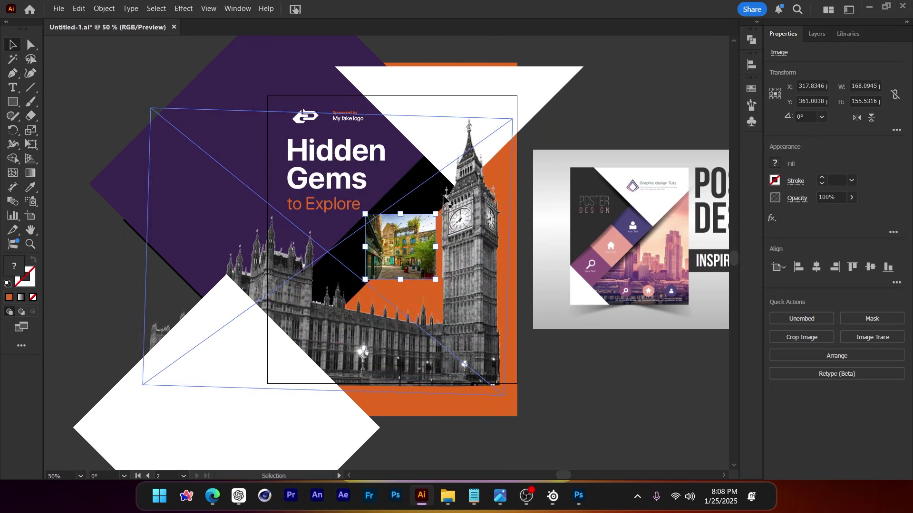
{"action": "scroll", "coordinate": [409, 231], "scroll_direction": "up", "scroll_amount": 2}
{"action": "left_click_drag", "start_coordinate": [379, 272], "coordinate": [619, 204]}
Step: Draw a square of about 162 pt rotated 45° over the black band beside the clock tower and fill it white
{"action": "scroll", "coordinate": [430, 187], "scroll_direction": "up", "scroll_amount": 1}
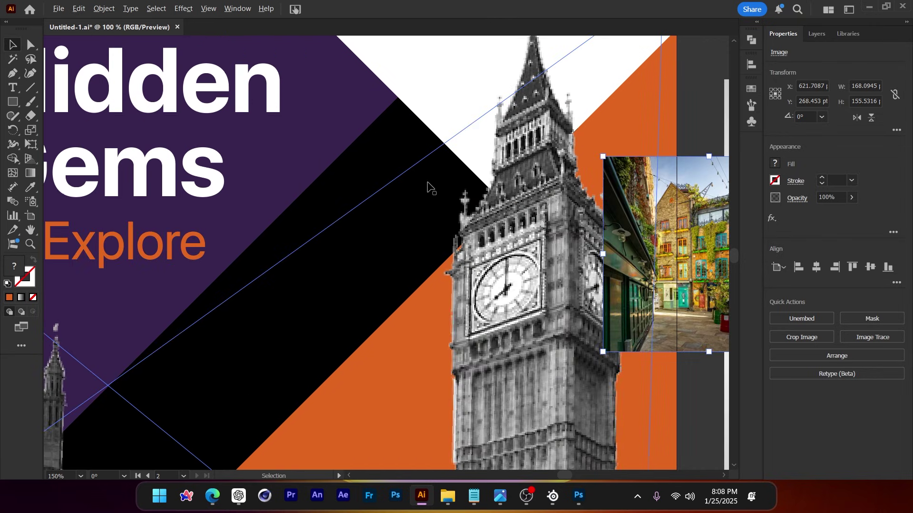
{"action": "scroll", "coordinate": [319, 220], "scroll_direction": "down", "scroll_amount": 1}
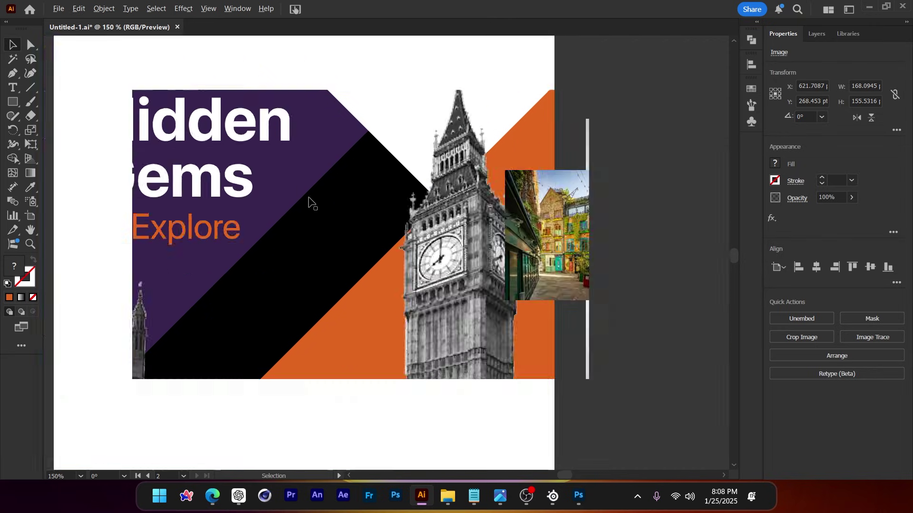
{"action": "scroll", "coordinate": [652, 271], "scroll_direction": "down", "scroll_amount": 1}
{"action": "scroll", "coordinate": [565, 202], "scroll_direction": "up", "scroll_amount": 3}
{"action": "scroll", "coordinate": [485, 297], "scroll_direction": "down", "scroll_amount": 3}
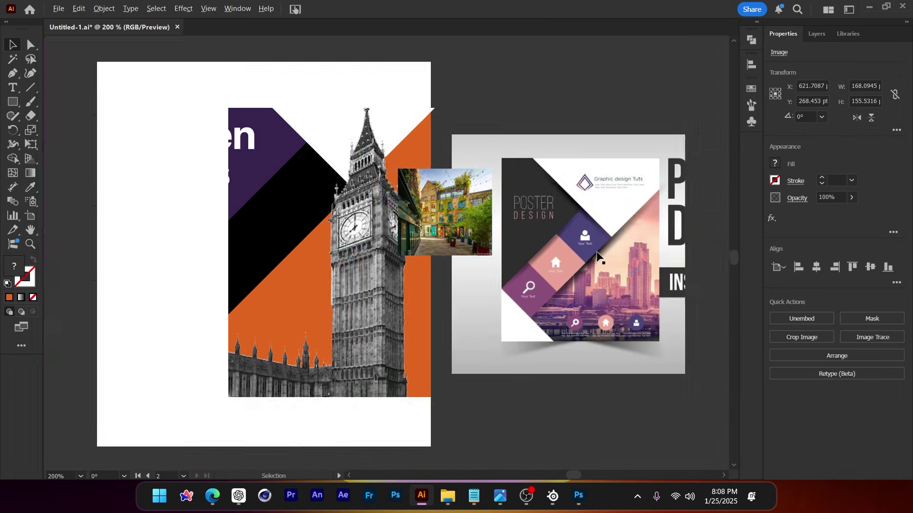
{"action": "scroll", "coordinate": [232, 169], "scroll_direction": "up", "scroll_amount": 1}
{"action": "left_click", "coordinate": [12, 102]}
{"action": "mouse_move", "coordinate": [347, 259]}
{"action": "left_mouse_down"}
{"action": "mouse_move", "coordinate": [396, 308]}
{"action": "mouse_move", "coordinate": [426, 277]}
{"action": "left_mouse_up"}
{"action": "key", "text": "v"}
{"action": "left_click", "coordinate": [774, 164]}
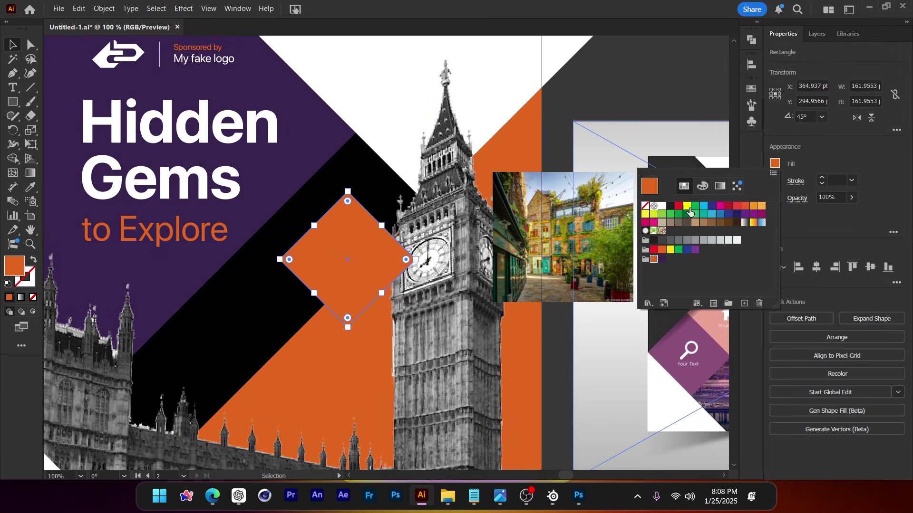
{"action": "left_click", "coordinate": [661, 206]}
{"action": "left_click", "coordinate": [625, 94]}
Step: Move the white diamond up the black band so its top corner meets the purple block's right corner
{"action": "scroll", "coordinate": [307, 164], "scroll_direction": "up", "scroll_amount": 1}
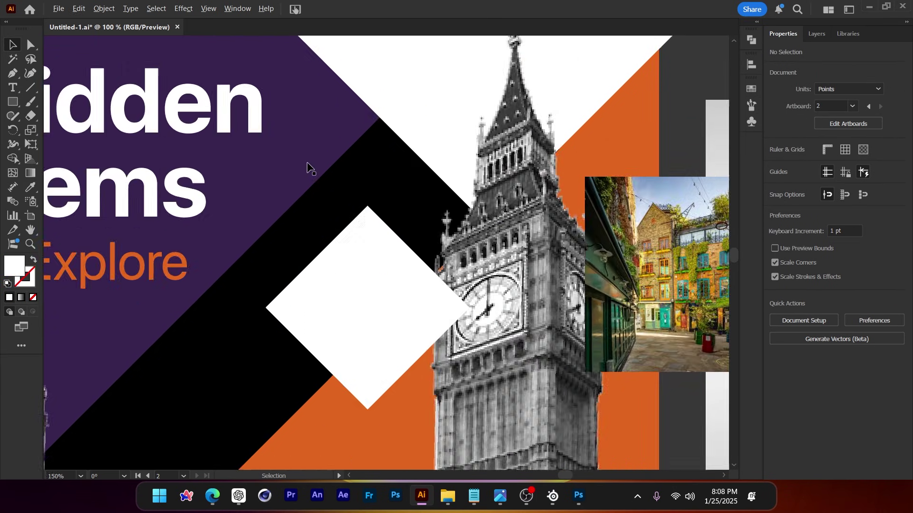
{"action": "left_click_drag", "start_coordinate": [401, 292], "coordinate": [409, 210]}
{"action": "scroll", "coordinate": [380, 119], "scroll_direction": "up", "scroll_amount": 5}
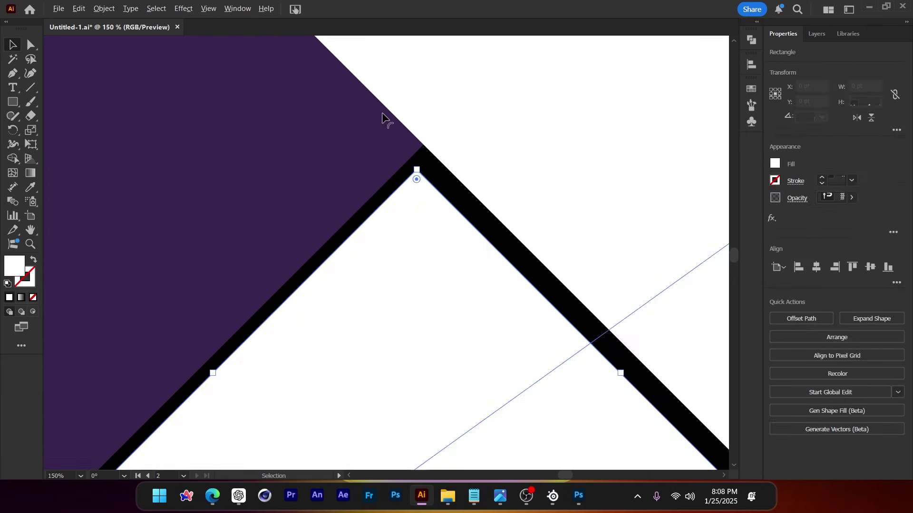
{"action": "left_click_drag", "start_coordinate": [437, 286], "coordinate": [383, 196]}
{"action": "scroll", "coordinate": [438, 146], "scroll_direction": "up", "scroll_amount": 4}
{"action": "scroll", "coordinate": [374, 159], "scroll_direction": "up", "scroll_amount": 4}
{"action": "scroll", "coordinate": [352, 138], "scroll_direction": "down", "scroll_amount": 10}
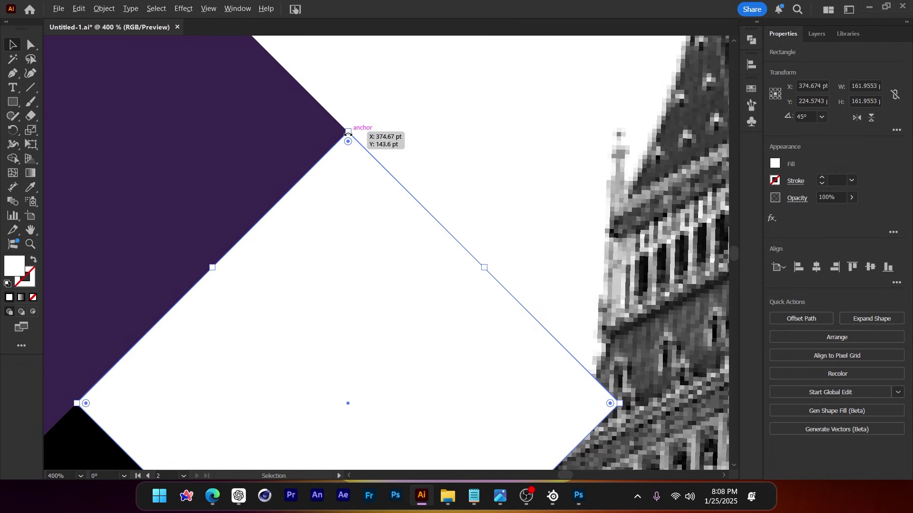
Step: Enlarge the white diamond proportionally to about 168 pt per side by extending its lower corner toward the orange area
{"action": "scroll", "coordinate": [370, 283], "scroll_direction": "down", "scroll_amount": 3}
{"action": "scroll", "coordinate": [352, 307], "scroll_direction": "up", "scroll_amount": 3}
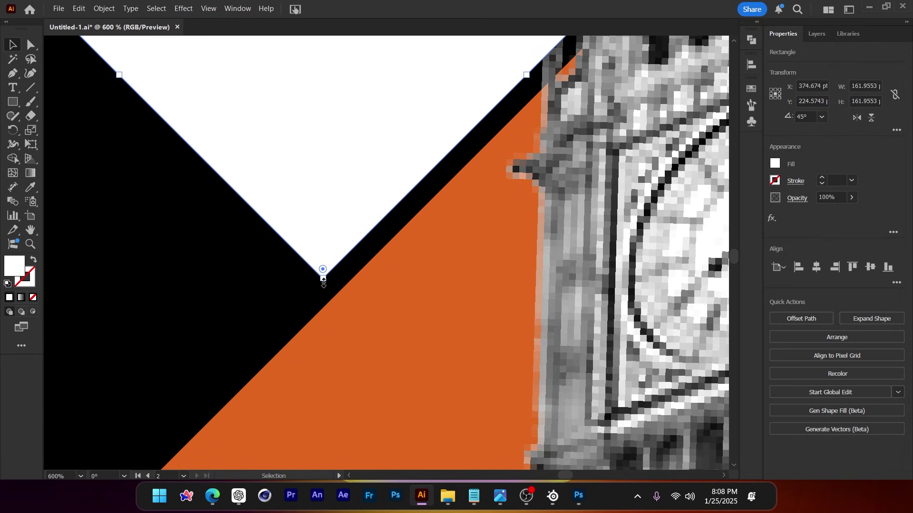
{"action": "left_click_drag", "start_coordinate": [323, 283], "coordinate": [329, 316]}
{"action": "scroll", "coordinate": [404, 225], "scroll_direction": "down", "scroll_amount": 6}
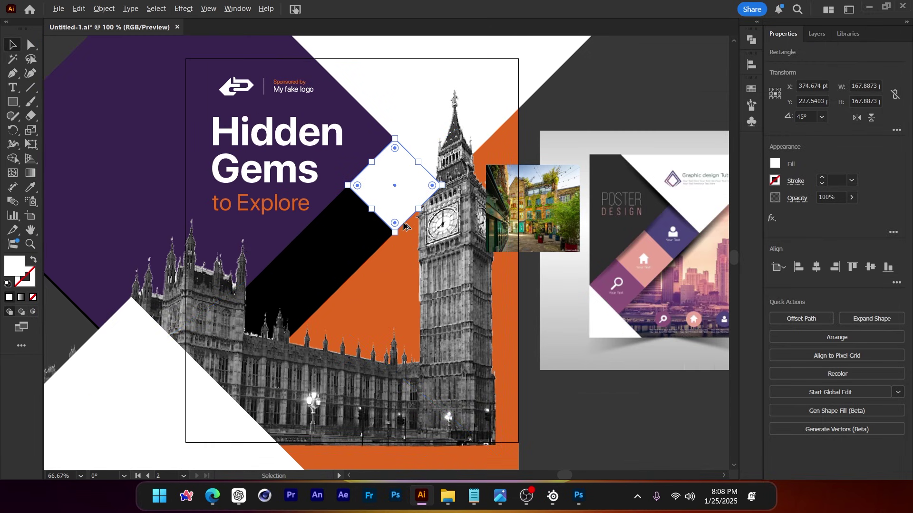
Step: Lock the Big Ben photo and delete the black diagonal band behind it
{"action": "left_click", "coordinate": [338, 266]}
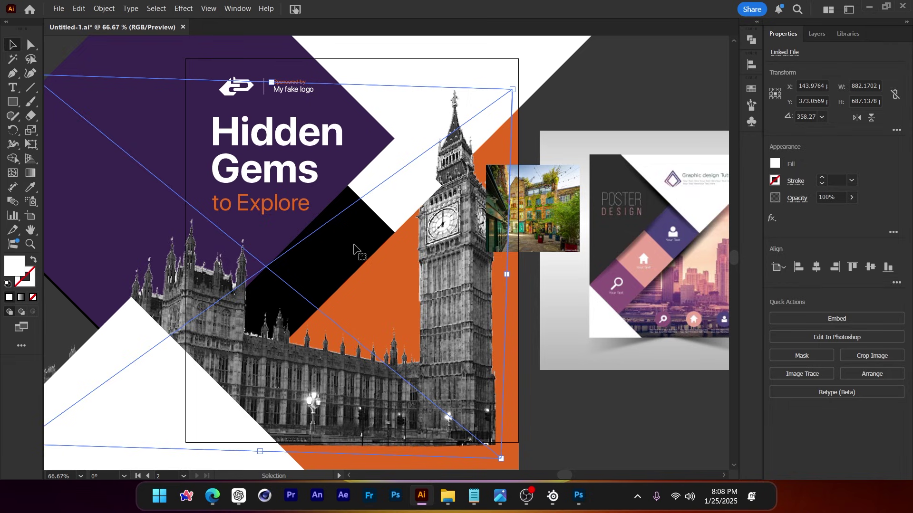
{"action": "key", "text": "ctrl+2"}
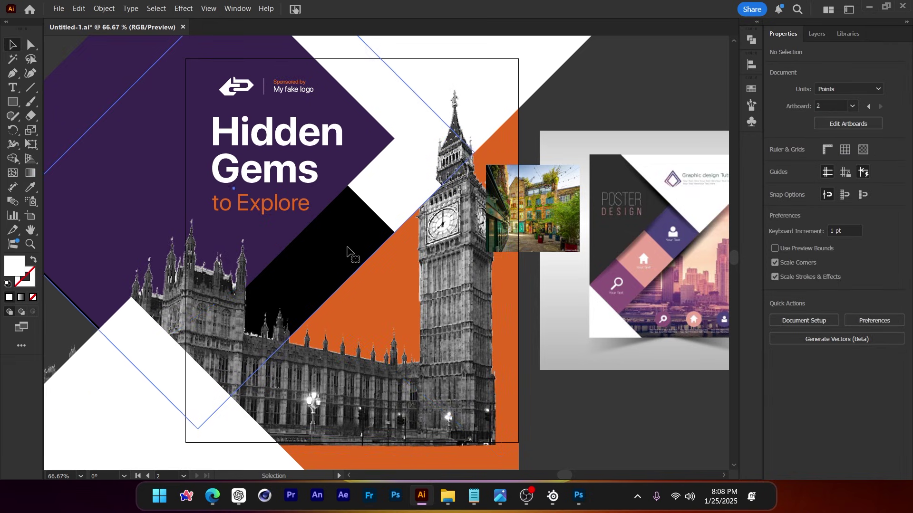
{"action": "left_click", "coordinate": [348, 255]}
{"action": "key", "text": "Delete"}
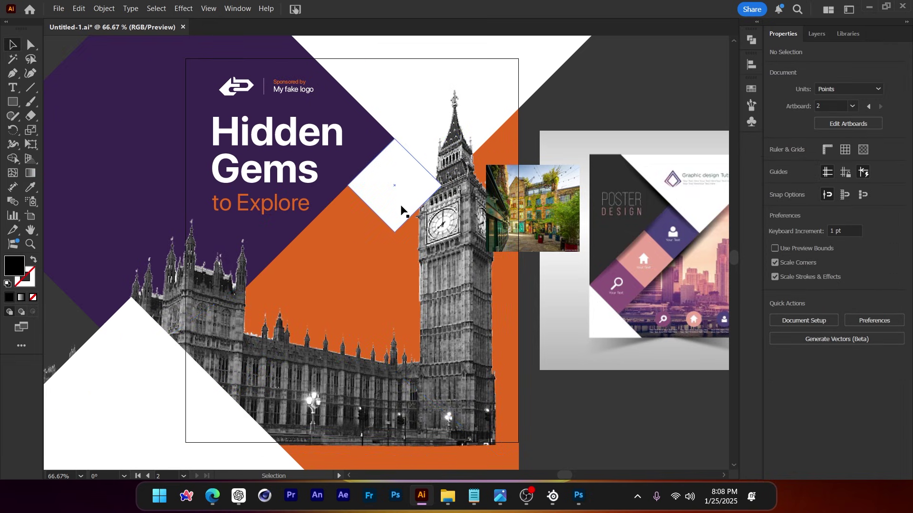
Step: Duplicate the white diamond edge to edge down the diagonal and repeat the copy twice to form a row of four
{"action": "scroll", "coordinate": [399, 208], "scroll_direction": "up", "scroll_amount": 2}
{"action": "left_click", "coordinate": [420, 174]}
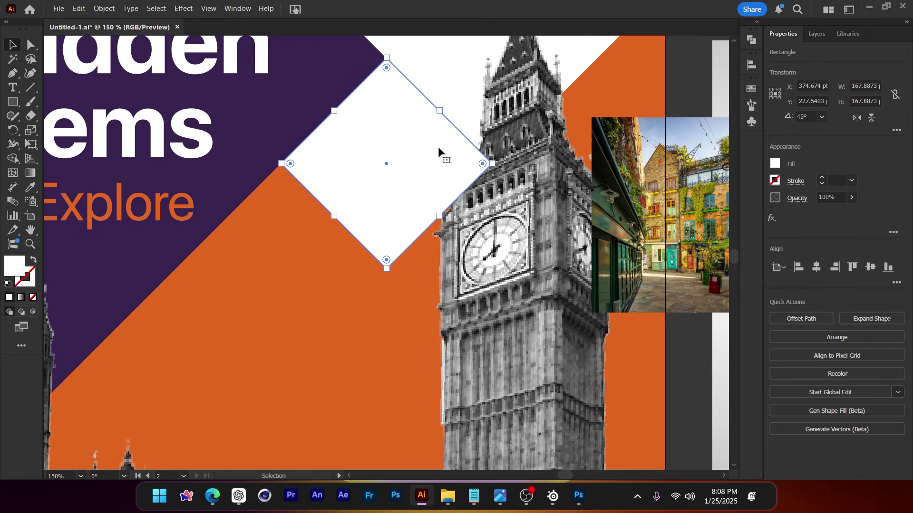
{"action": "left_click_drag", "start_coordinate": [438, 146], "coordinate": [352, 267]}
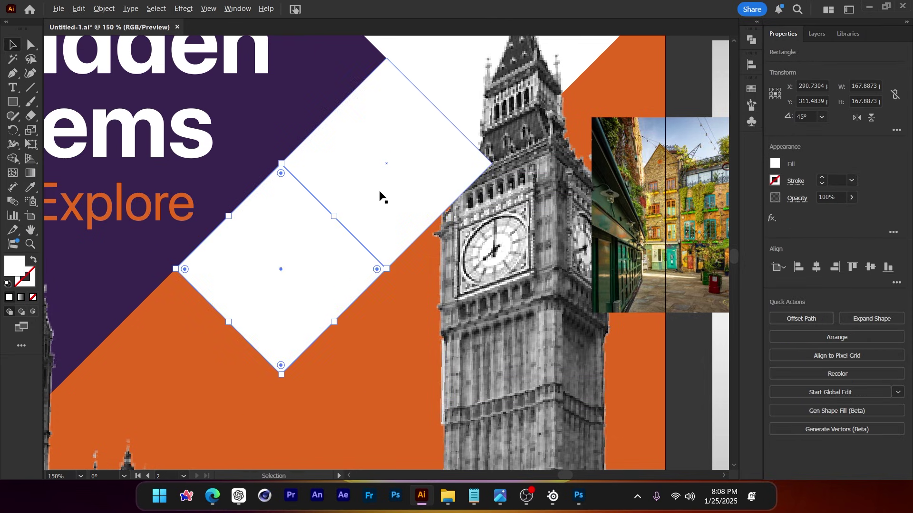
{"action": "scroll", "coordinate": [380, 195], "scroll_direction": "down", "scroll_amount": 2}
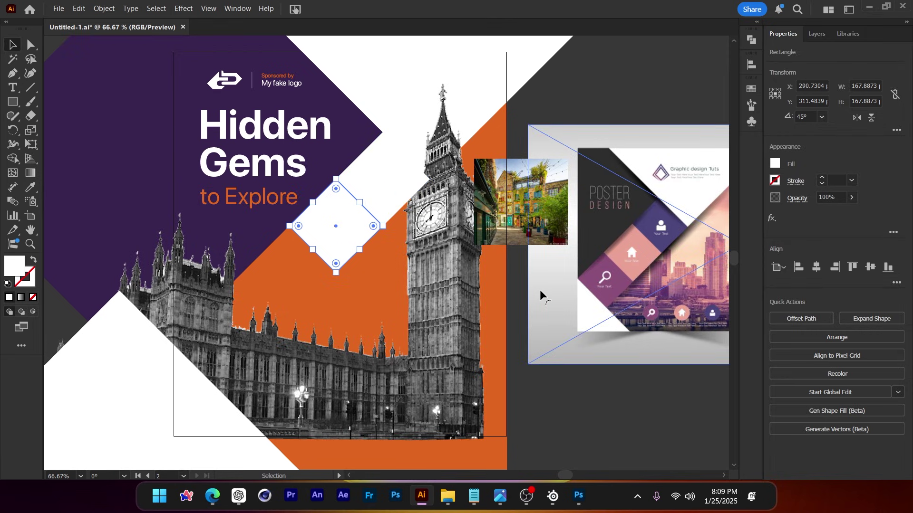
{"action": "key", "text": "ctrl+d"}
{"action": "key", "text": "ctrl+d"}
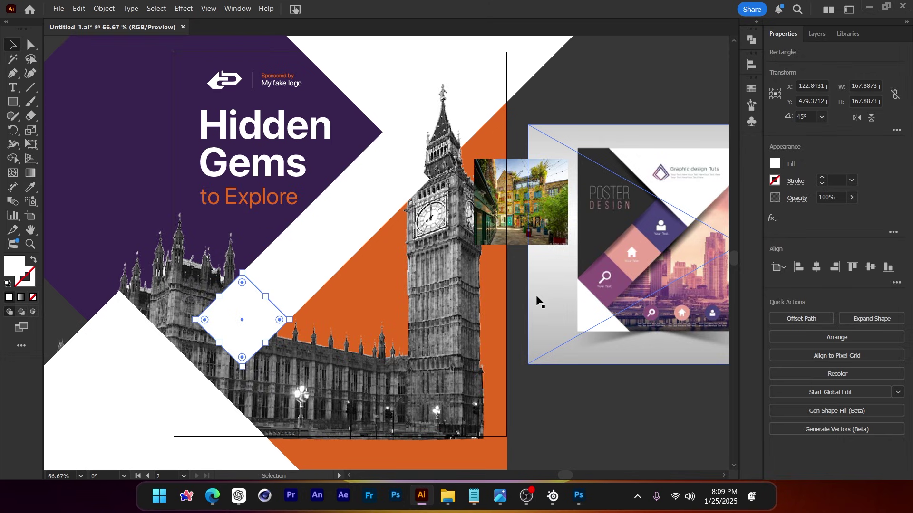
Step: Move the Neal's Yard photo from beside the clock tower over the uppermost white diamond, stacked in front of it
{"action": "left_click", "coordinate": [539, 326]}
{"action": "scroll", "coordinate": [514, 285], "scroll_direction": "right", "scroll_amount": 1}
{"action": "scroll", "coordinate": [513, 285], "scroll_direction": "up", "scroll_amount": 1}
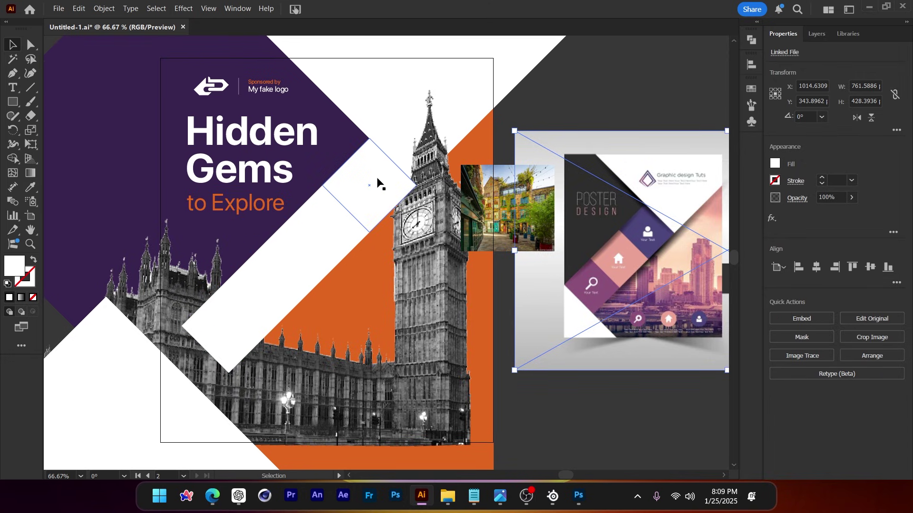
{"action": "left_click_drag", "start_coordinate": [399, 181], "coordinate": [394, 182]}
{"action": "left_click_drag", "start_coordinate": [498, 219], "coordinate": [375, 189]}
{"action": "key", "text": "ctrl+["}
{"action": "key", "text": "alt+Tab"}
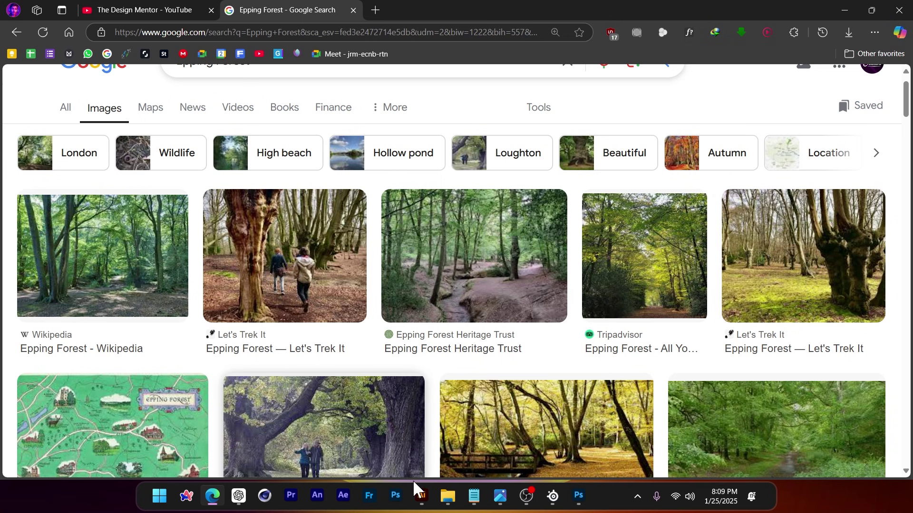
{"action": "left_click", "coordinate": [421, 495]}
{"action": "scroll", "coordinate": [402, 175], "scroll_direction": "up", "scroll_amount": 2}
{"action": "left_click_drag", "start_coordinate": [410, 168], "coordinate": [400, 178]}
{"action": "key", "text": "ctrl+]"}
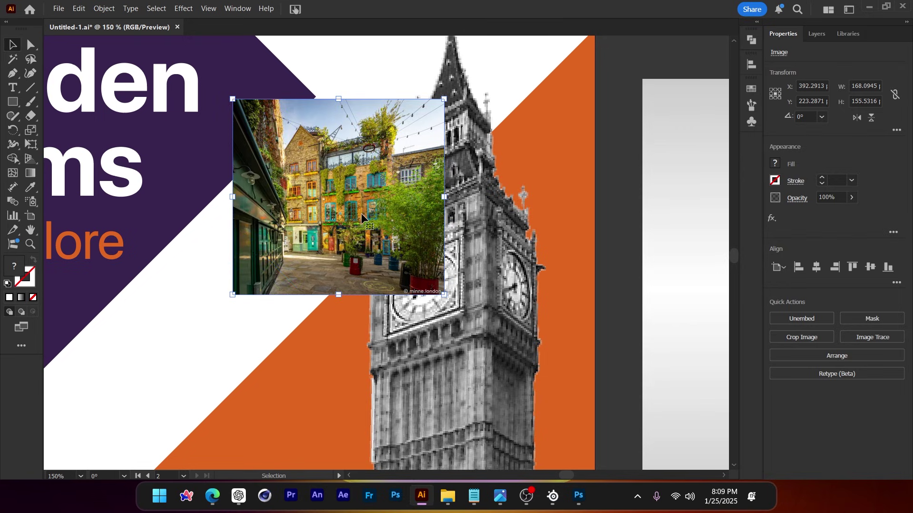
Step: Adjust the Neal's Yard photo over the uppermost diamond to about X 372 pt, Y 223 pt
{"action": "left_click_drag", "start_coordinate": [361, 213], "coordinate": [412, 123]}
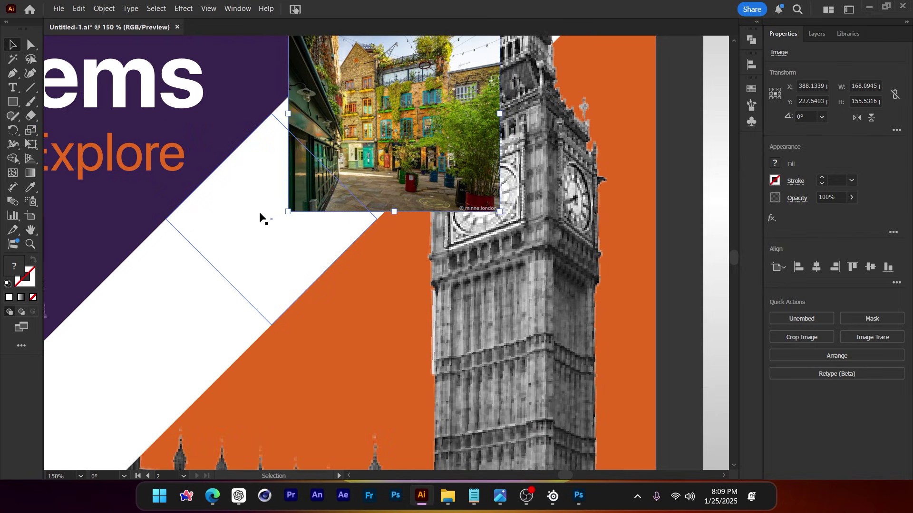
{"action": "left_click_drag", "start_coordinate": [276, 183], "coordinate": [277, 234]}
{"action": "left_click_drag", "start_coordinate": [379, 204], "coordinate": [362, 199]}
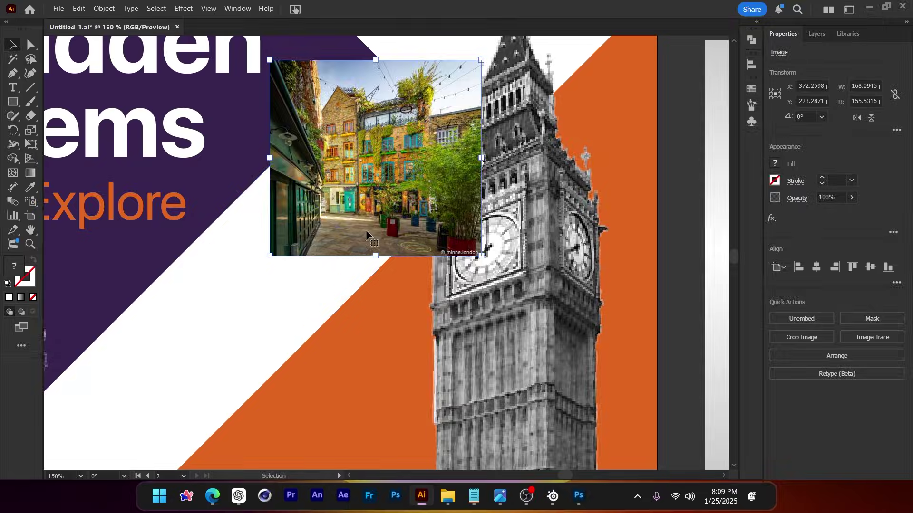
Step: Switch to the browser and look through the Epping Forest image results for a photo that suits the poster
{"action": "left_click", "coordinate": [214, 497]}
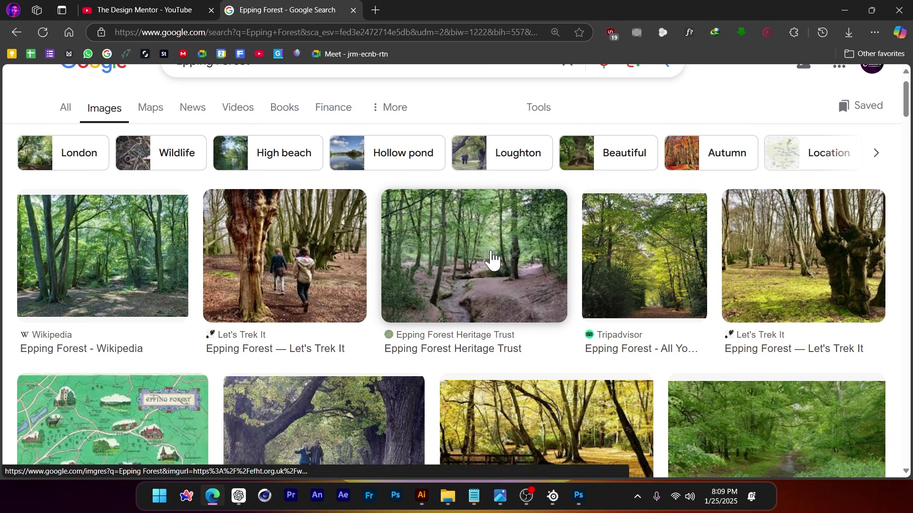
{"action": "left_click", "coordinate": [421, 496]}
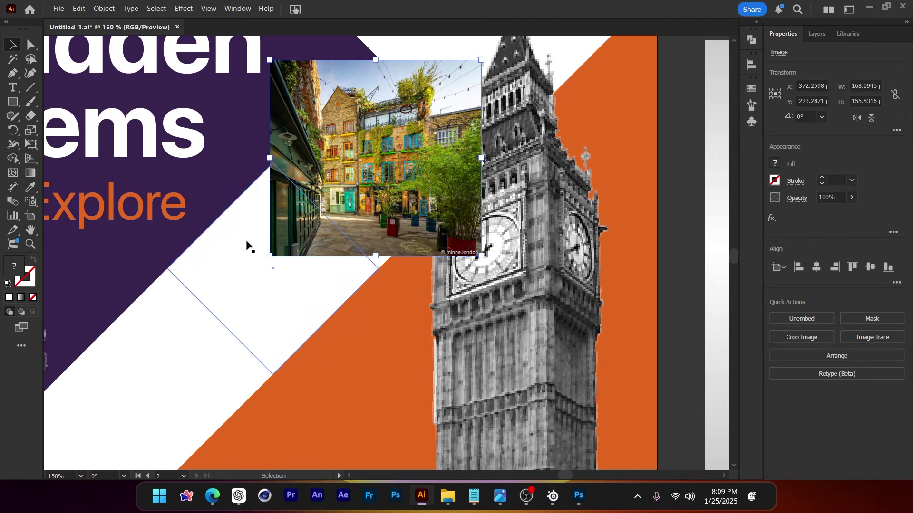
{"action": "left_click", "coordinate": [212, 495]}
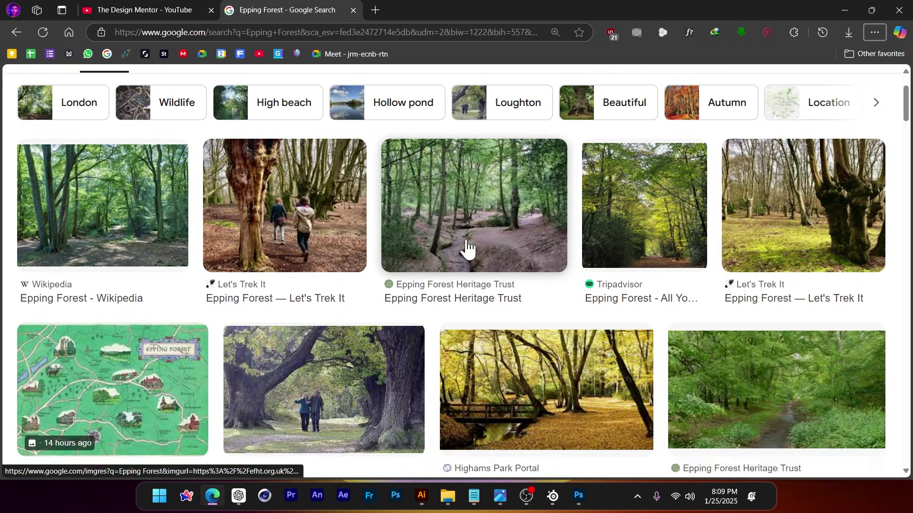
{"action": "scroll", "coordinate": [464, 249], "scroll_direction": "down", "scroll_amount": 6}
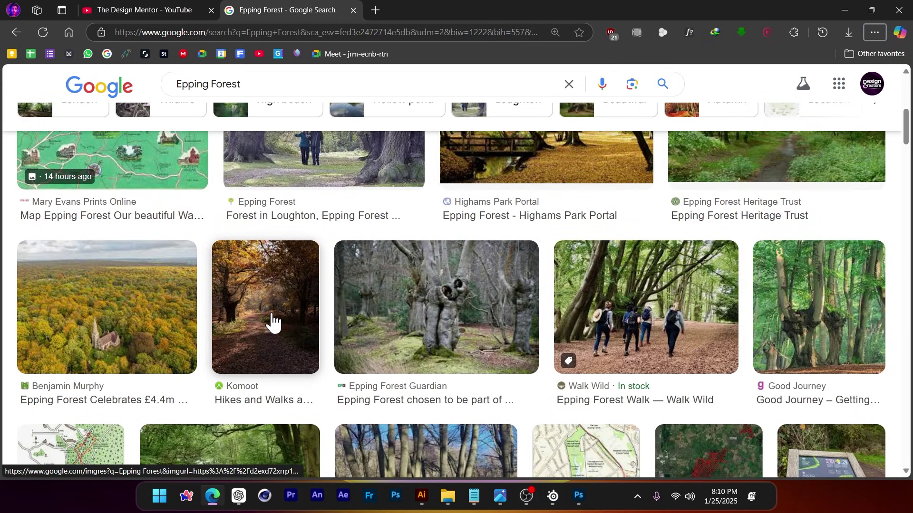
{"action": "left_click", "coordinate": [426, 503]}
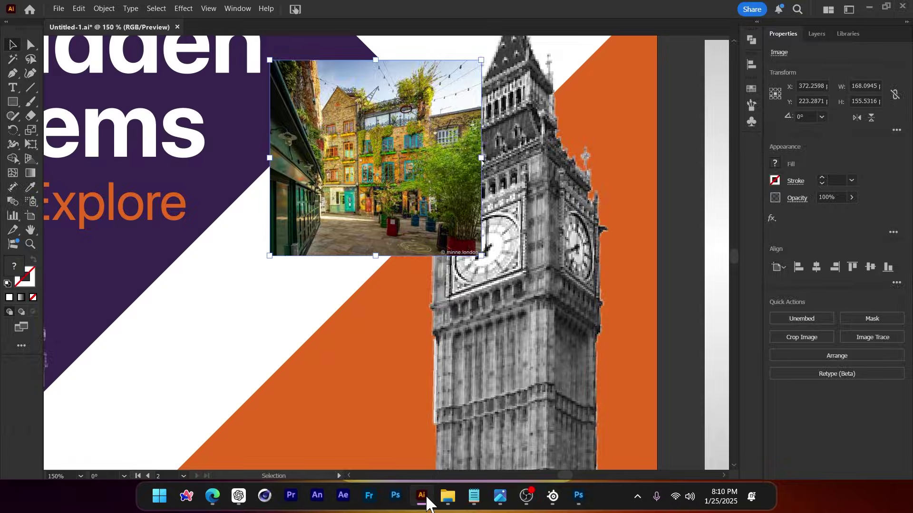
{"action": "left_click", "coordinate": [427, 502]}
{"action": "scroll", "coordinate": [244, 297], "scroll_direction": "down", "scroll_amount": 1}
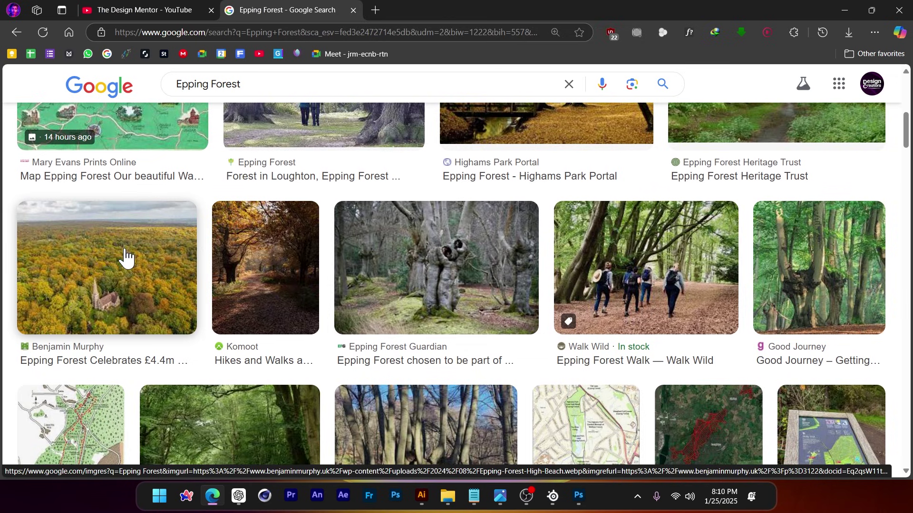
{"action": "scroll", "coordinate": [337, 267], "scroll_direction": "down", "scroll_amount": 3}
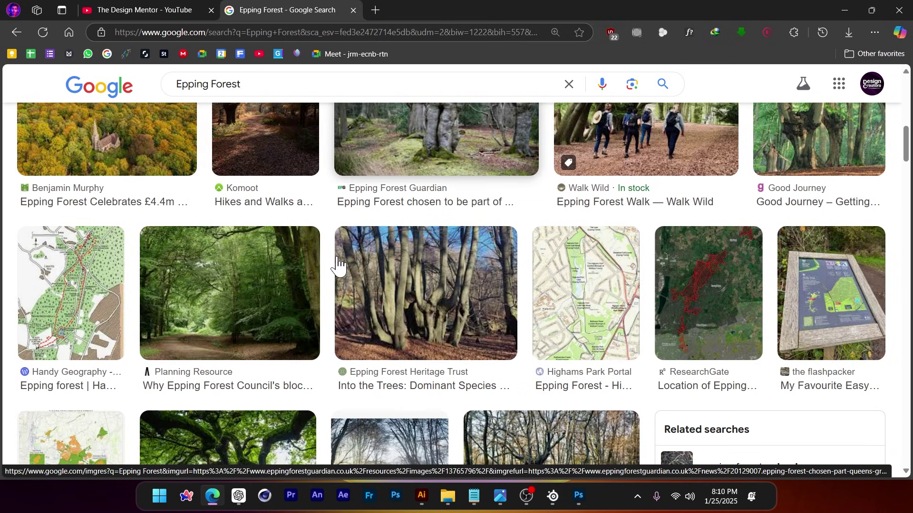
{"action": "scroll", "coordinate": [337, 267], "scroll_direction": "up", "scroll_amount": 3}
Step: Open the Komoot autumn forest path photo from the Epping Forest results and copy the image
{"action": "left_click", "coordinate": [269, 228]}
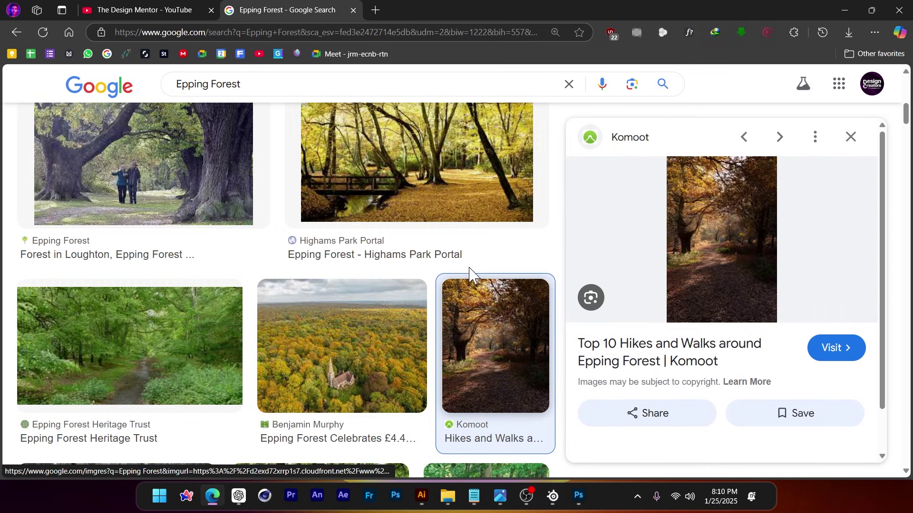
{"action": "right_click", "coordinate": [717, 247]}
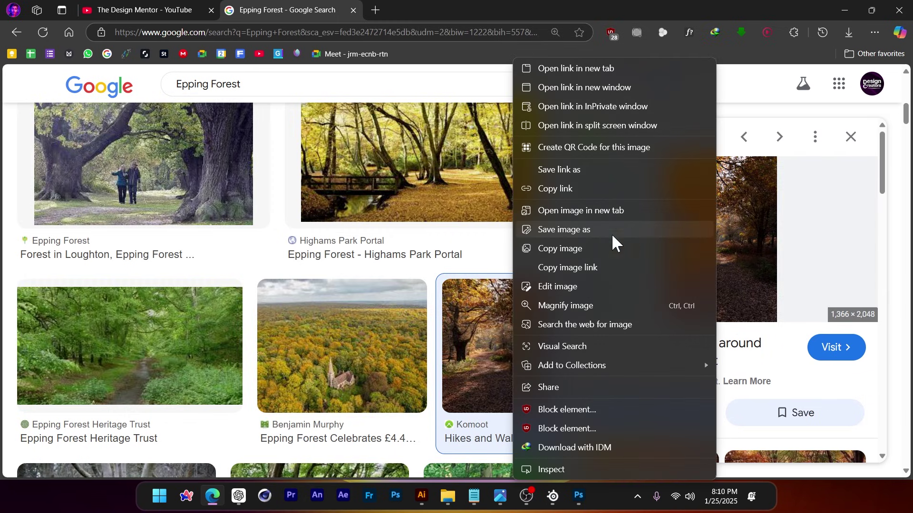
{"action": "left_click", "coordinate": [613, 248]}
Step: Paste the forest photo into the Illustrator poster and scale it down to about 81 × 121 pt over the second diamond
{"action": "left_click", "coordinate": [421, 495]}
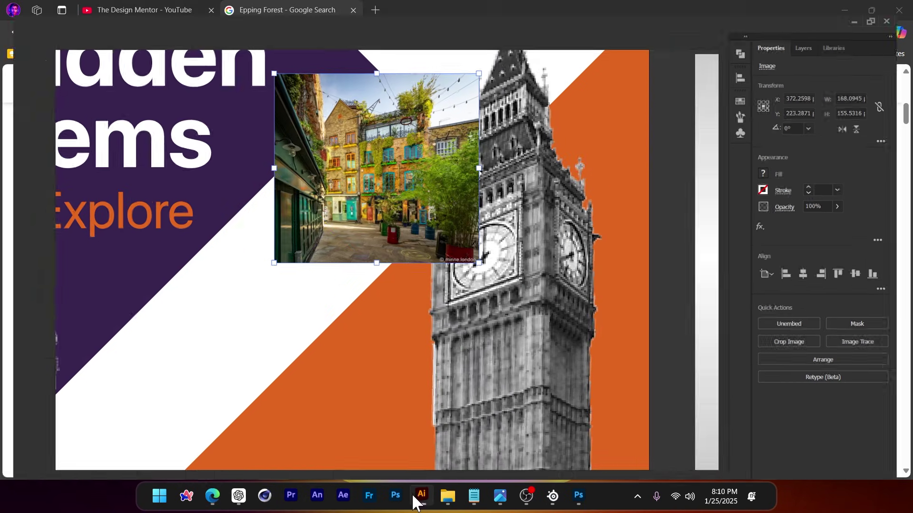
{"action": "key", "text": "ctrl+v"}
{"action": "scroll", "coordinate": [335, 273], "scroll_direction": "down", "scroll_amount": 2}
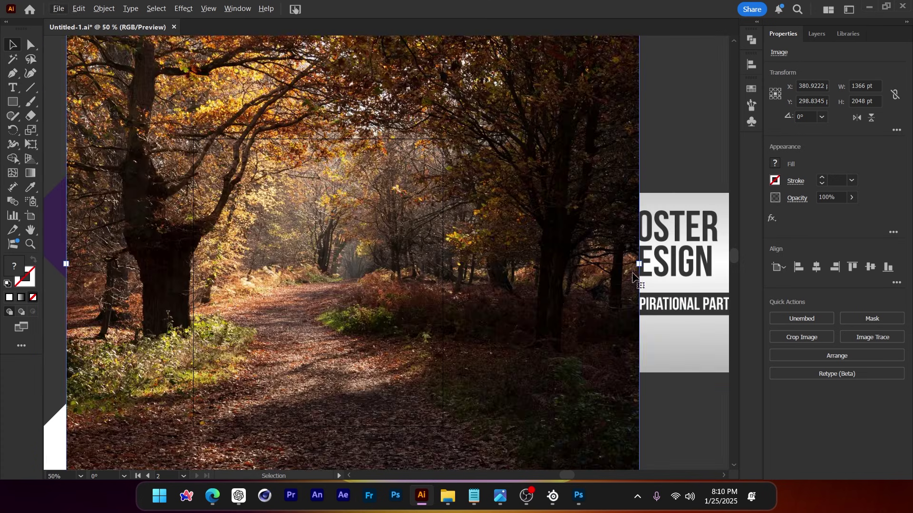
{"action": "left_click_drag", "start_coordinate": [637, 265], "coordinate": [328, 277]}
{"action": "key", "text": "ctrl+plus"}
{"action": "key", "text": "ctrl+plus"}
{"action": "scroll", "coordinate": [404, 404], "scroll_direction": "down", "scroll_amount": 1}
Step: Copy "Leighton House Museum" from the Notepad list and search Google Images for it in the browser
{"action": "left_click", "coordinate": [474, 496]}
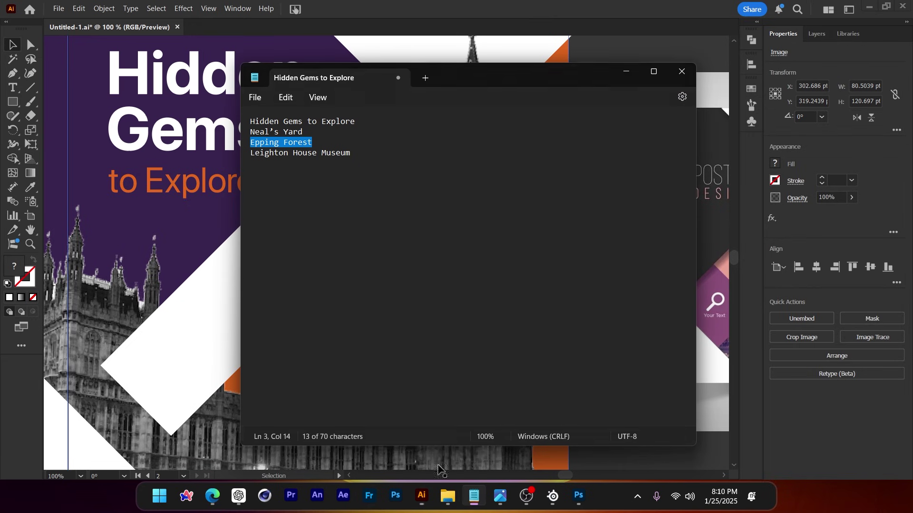
{"action": "left_click_drag", "start_coordinate": [350, 153], "coordinate": [242, 161]}
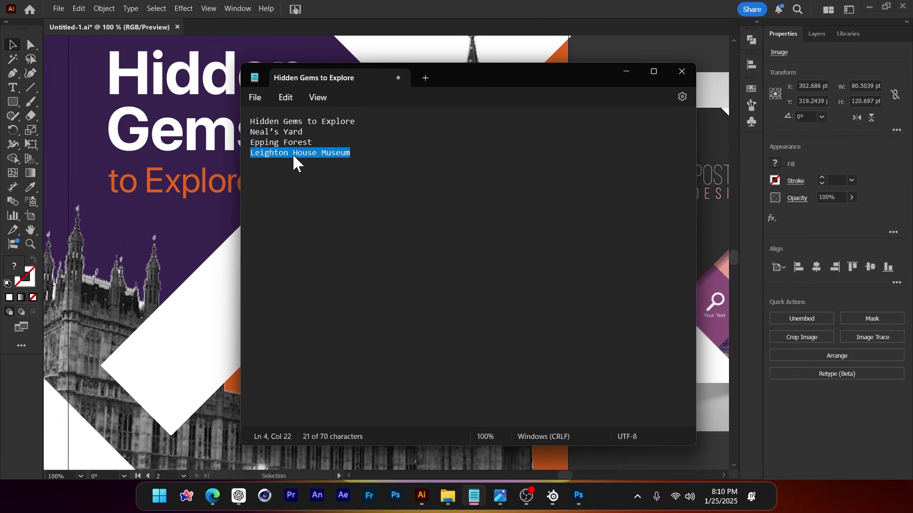
{"action": "key", "text": "ctrl+c"}
{"action": "left_click", "coordinate": [212, 496]}
{"action": "left_click_drag", "start_coordinate": [247, 83], "coordinate": [129, 86]}
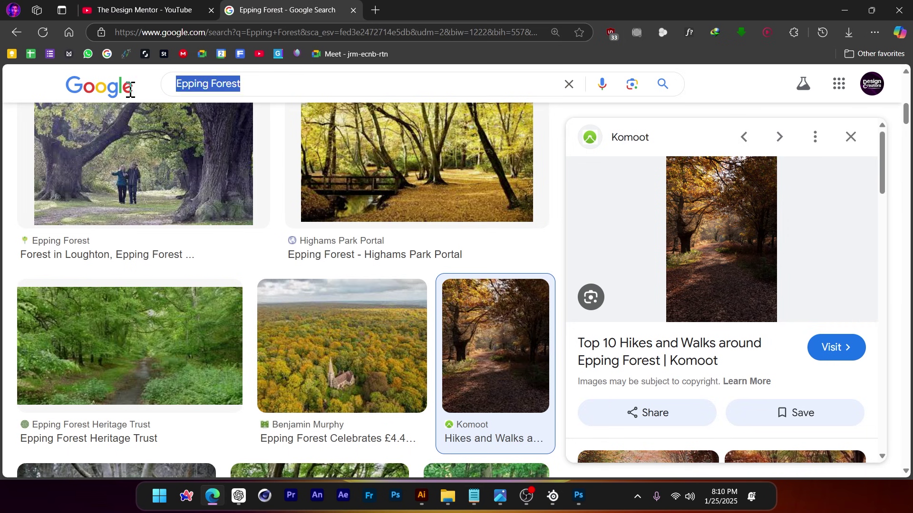
{"action": "key", "text": "ctrl+v"}
{"action": "key", "text": "Return"}
Step: Open the Tripadvisor interior photo of Leighton House from the results and copy the image
{"action": "left_click", "coordinate": [176, 288]}
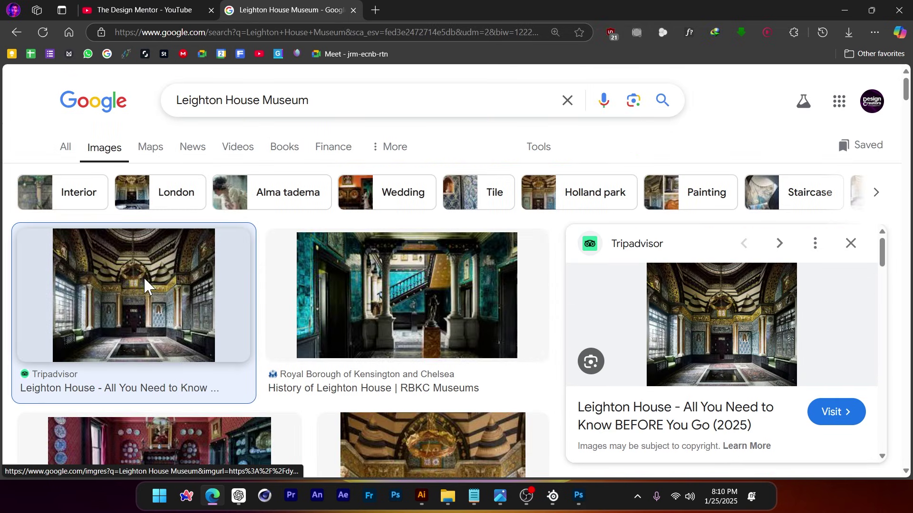
{"action": "scroll", "coordinate": [580, 331], "scroll_direction": "down", "scroll_amount": 2}
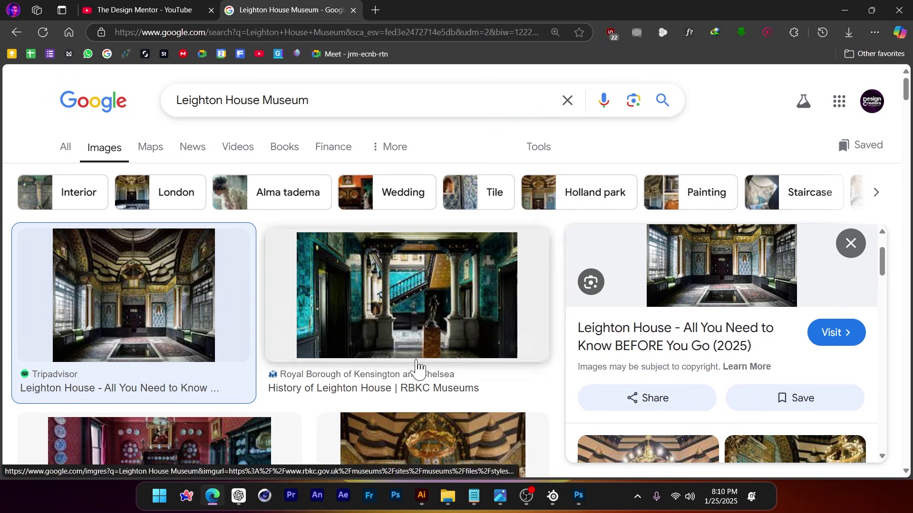
{"action": "right_click", "coordinate": [736, 276]}
{"action": "left_click", "coordinate": [620, 266]}
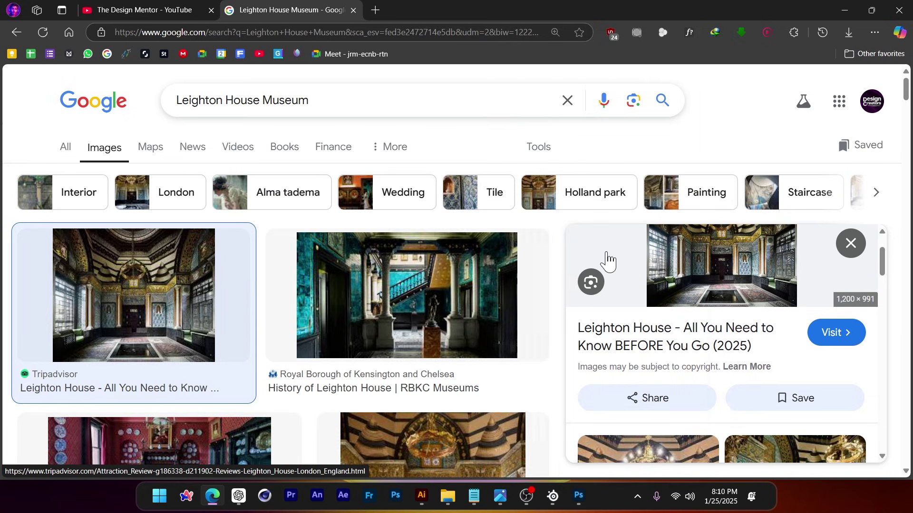
Step: Paste the Leighton House photo into the Illustrator poster and scale it down to about 114 × 94 pt over the third diamond
{"action": "key", "text": "alt+Tab"}
{"action": "key", "text": "alt+Tab"}
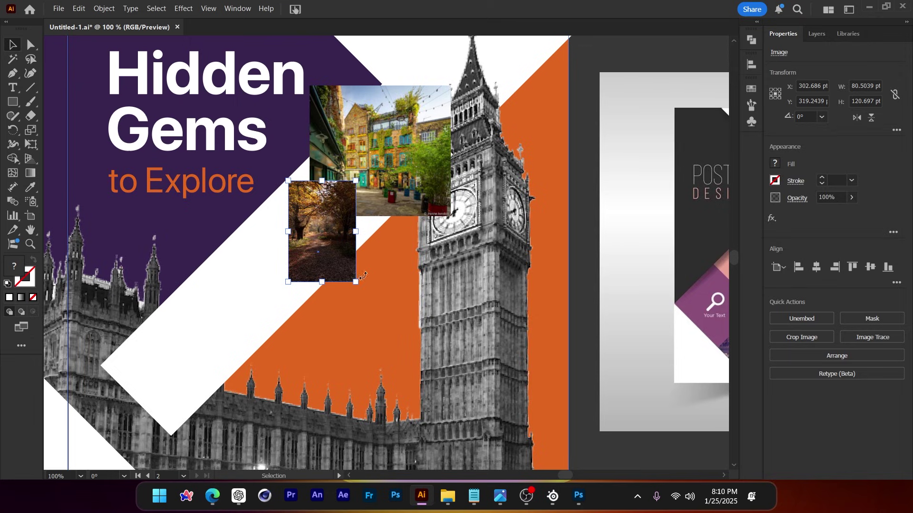
{"action": "key", "text": "ctrl+v"}
{"action": "scroll", "coordinate": [381, 280], "scroll_direction": "down", "scroll_amount": 3}
{"action": "left_click_drag", "start_coordinate": [548, 277], "coordinate": [348, 303]}
{"action": "scroll", "coordinate": [343, 302], "scroll_direction": "up", "scroll_amount": 2}
{"action": "scroll", "coordinate": [349, 304], "scroll_direction": "up", "scroll_amount": 1}
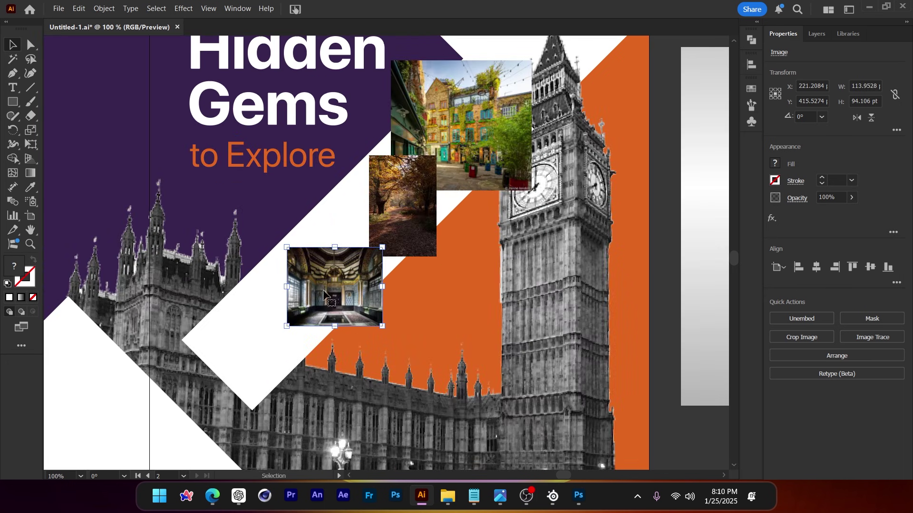
Step: Move the Neal's Yard photo horizontally off the uppermost diamond toward the title, to about X 288 pt, Y 222 pt
{"action": "scroll", "coordinate": [407, 192], "scroll_direction": "up", "scroll_amount": 4}
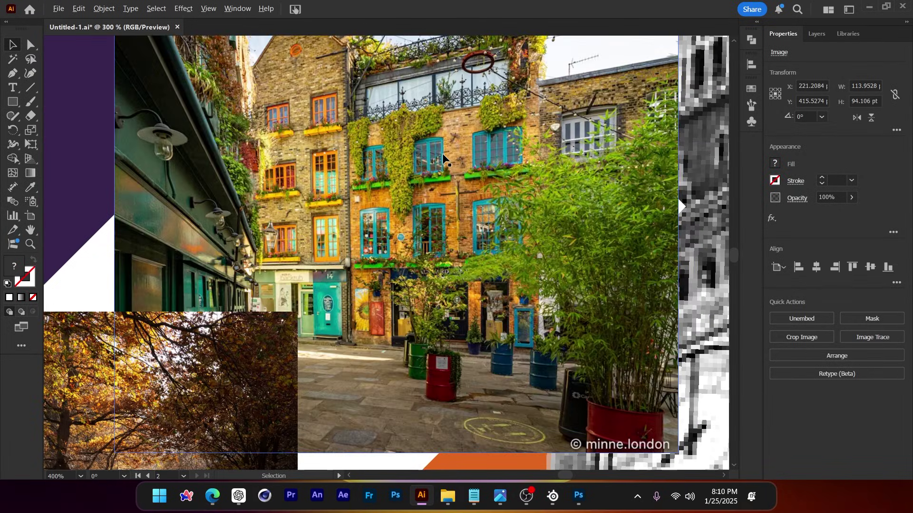
{"action": "scroll", "coordinate": [433, 192], "scroll_direction": "up", "scroll_amount": 5}
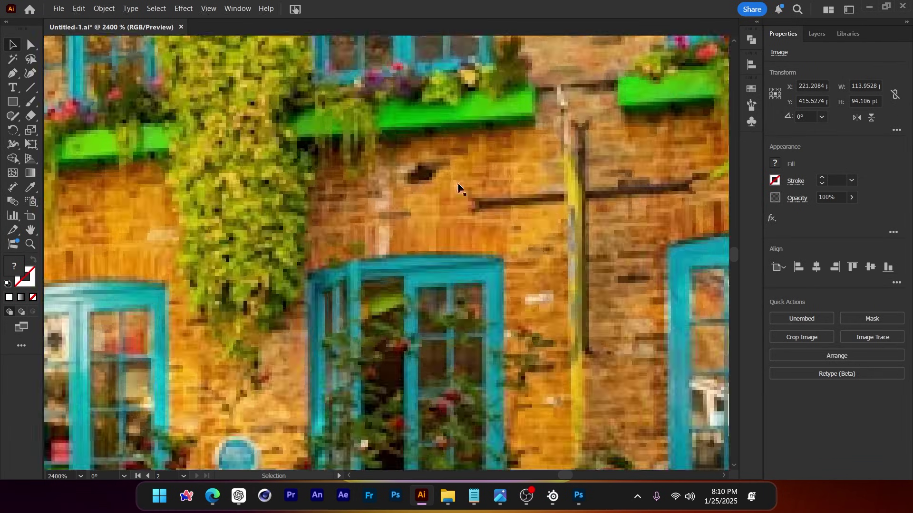
{"action": "scroll", "coordinate": [404, 236], "scroll_direction": "down", "scroll_amount": 10}
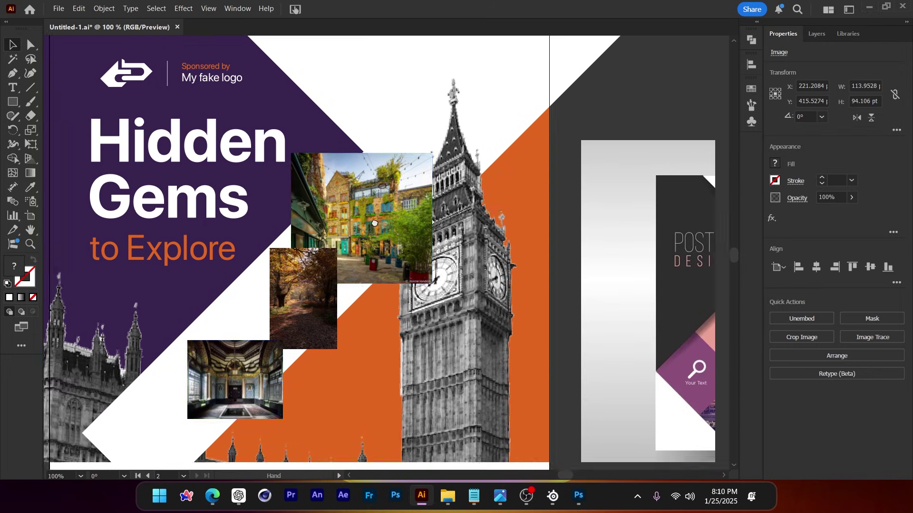
{"action": "left_click_drag", "start_coordinate": [374, 223], "coordinate": [345, 203]}
{"action": "left_click_drag", "start_coordinate": [372, 201], "coordinate": [302, 200]}
{"action": "scroll", "coordinate": [453, 259], "scroll_direction": "up", "scroll_amount": 4}
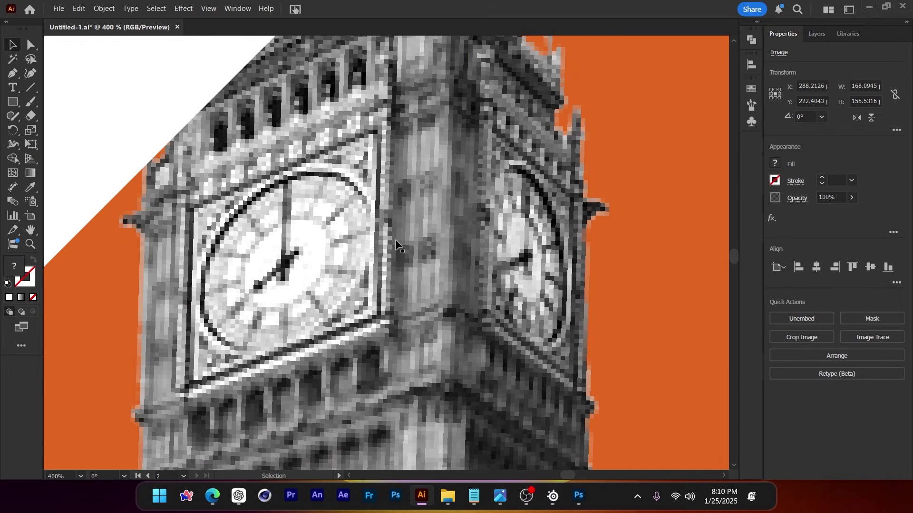
Step: Undo the last move of the Neal's Yard photo and clear the title area of the poster
{"action": "scroll", "coordinate": [348, 256], "scroll_direction": "down", "scroll_amount": 4}
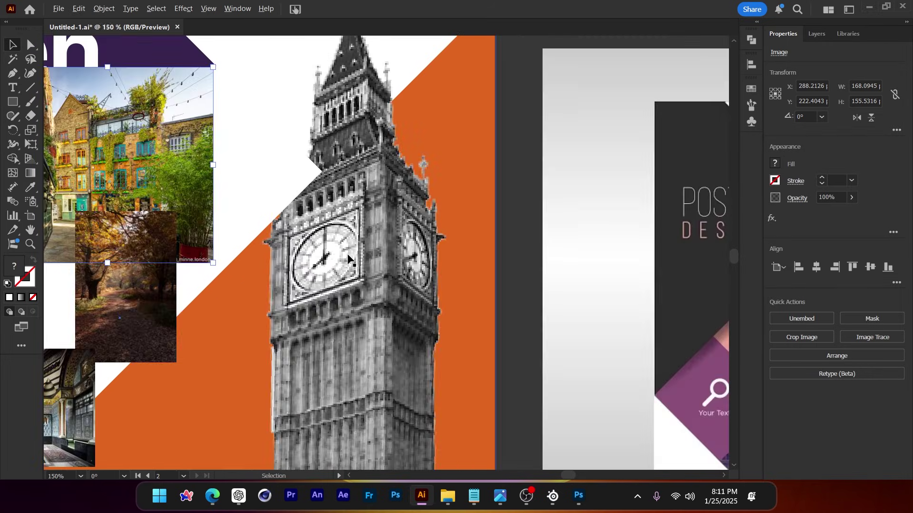
{"action": "left_click", "coordinate": [459, 261]}
{"action": "left_click_drag", "start_coordinate": [429, 267], "coordinate": [469, 233]}
{"action": "scroll", "coordinate": [470, 236], "scroll_direction": "down", "scroll_amount": 1}
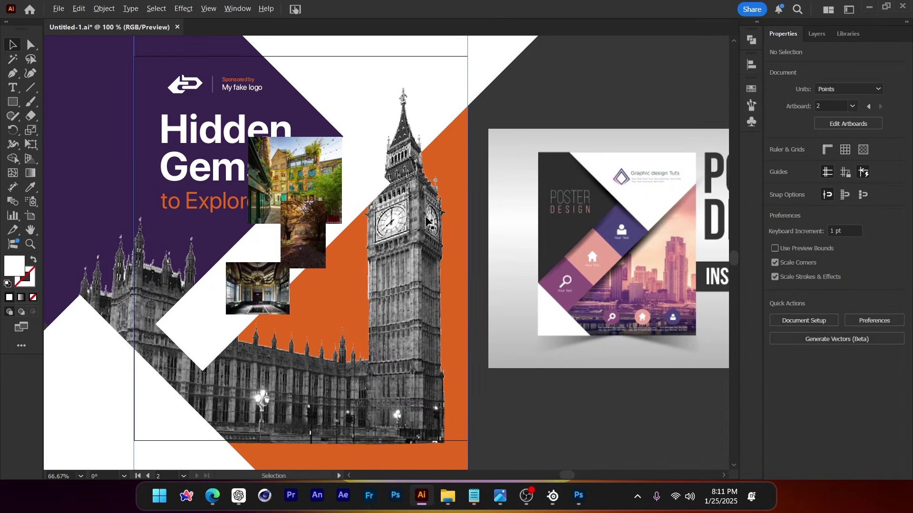
{"action": "key", "text": "ctrl+z"}
{"action": "left_click_drag", "start_coordinate": [512, 152], "coordinate": [513, 144]}
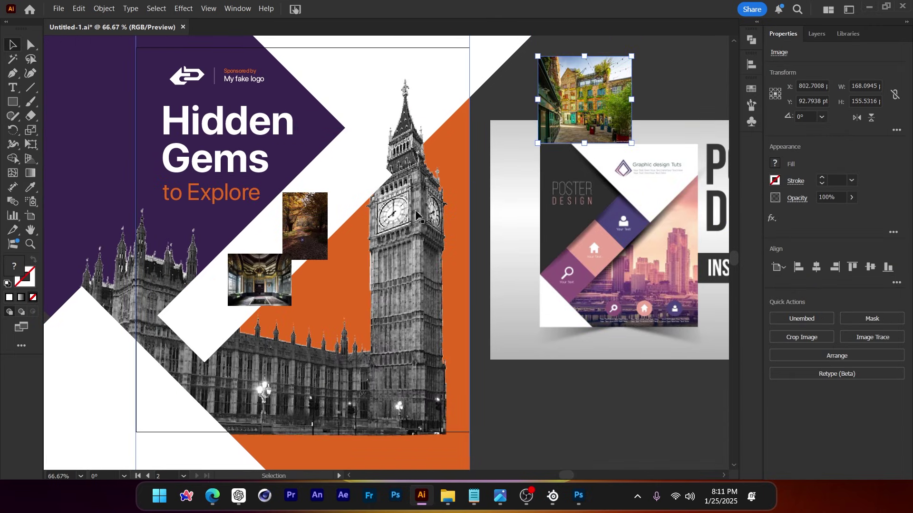
{"action": "left_click_drag", "start_coordinate": [481, 184], "coordinate": [524, 200]}
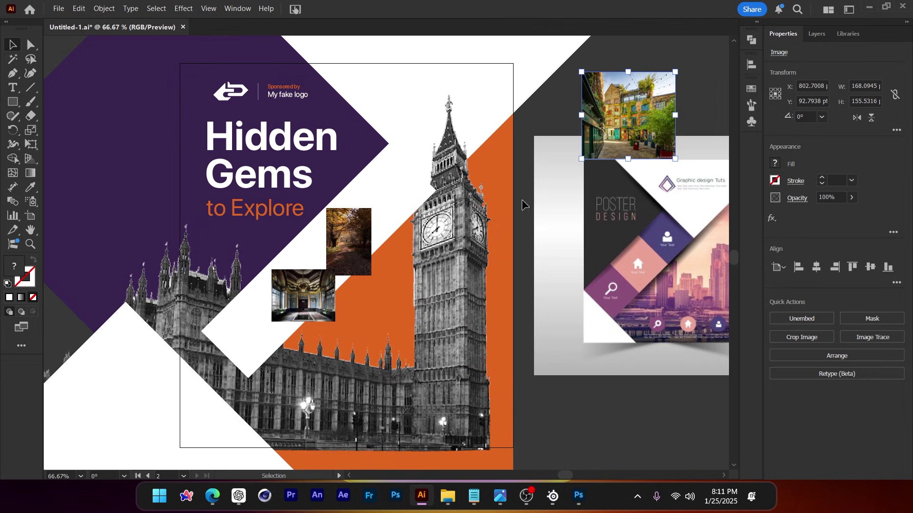
Step: Display the poster at actual size and examine the "Sponsored by" line, the title text, the placed photos and the clock tower
{"action": "left_click", "coordinate": [209, 10]}
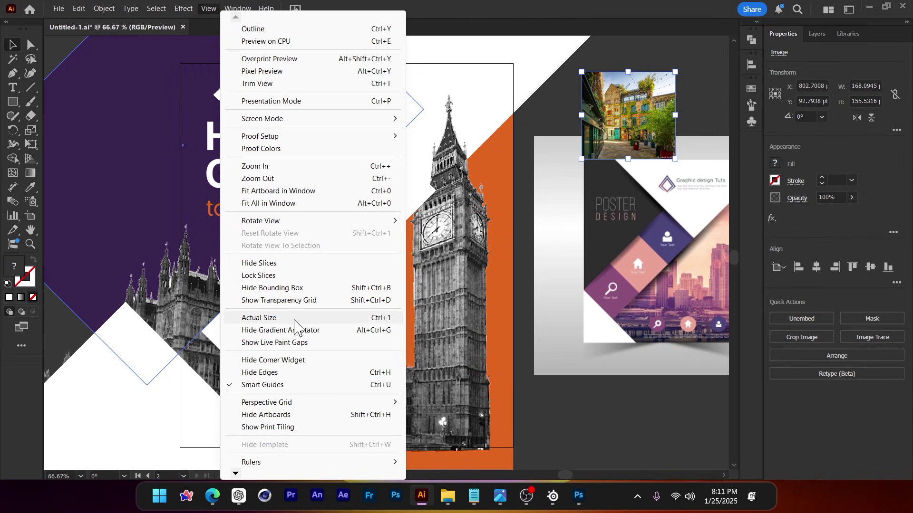
{"action": "left_click", "coordinate": [433, 22]}
{"action": "left_click", "coordinate": [210, 9]}
{"action": "left_click", "coordinate": [350, 318]}
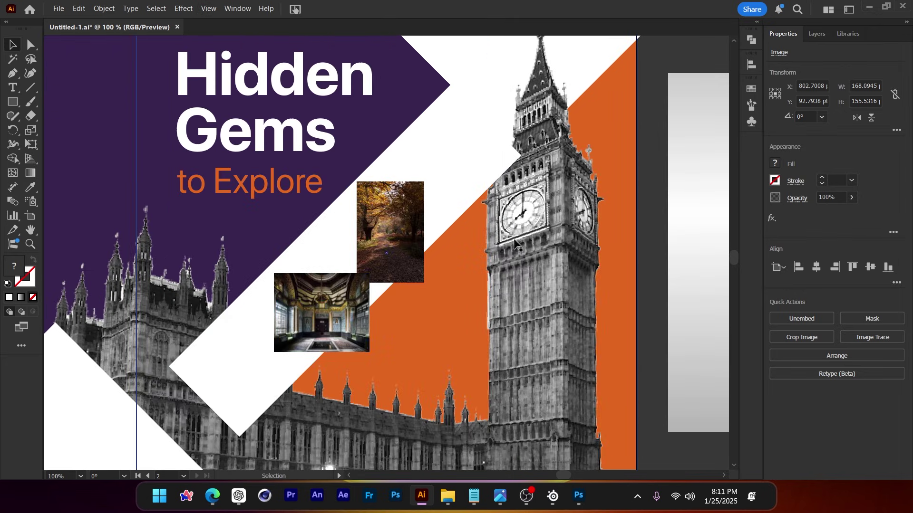
{"action": "left_click_drag", "start_coordinate": [446, 102], "coordinate": [435, 212]}
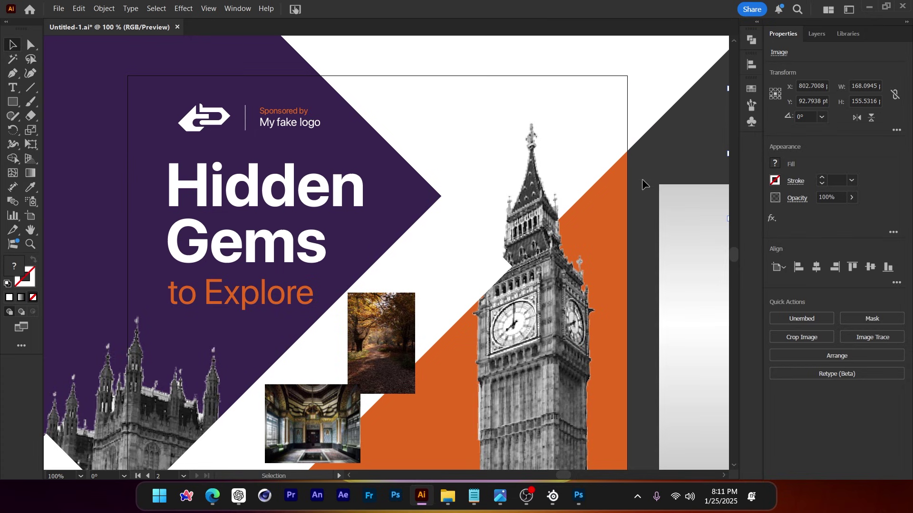
{"action": "left_click", "coordinate": [282, 112]}
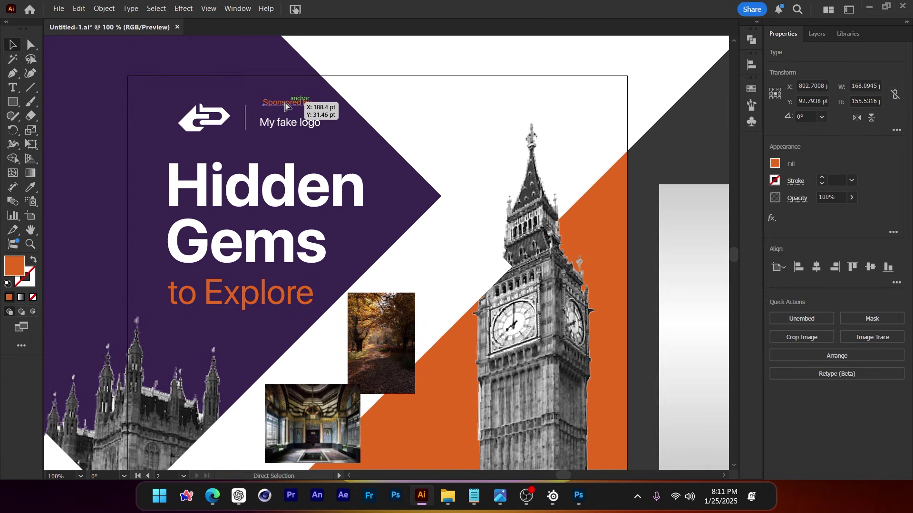
{"action": "left_click", "coordinate": [668, 133]}
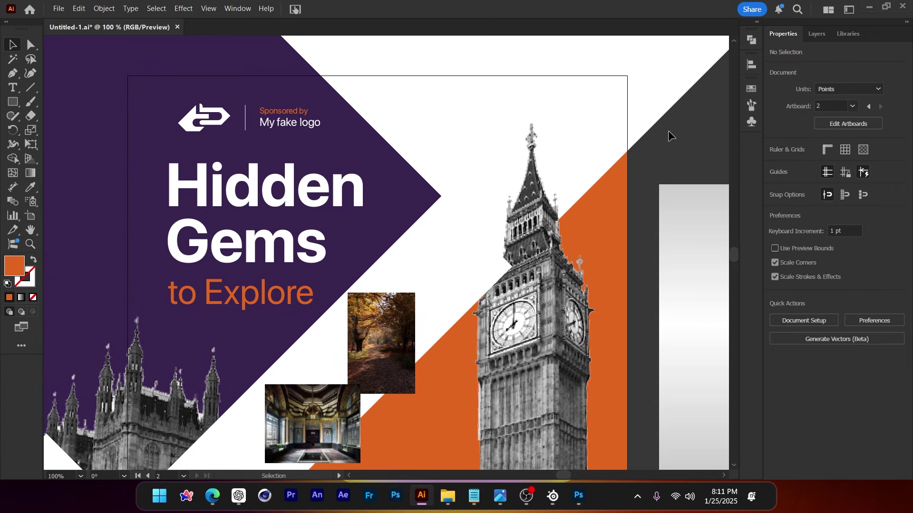
{"action": "scroll", "coordinate": [344, 175], "scroll_direction": "down", "scroll_amount": 2}
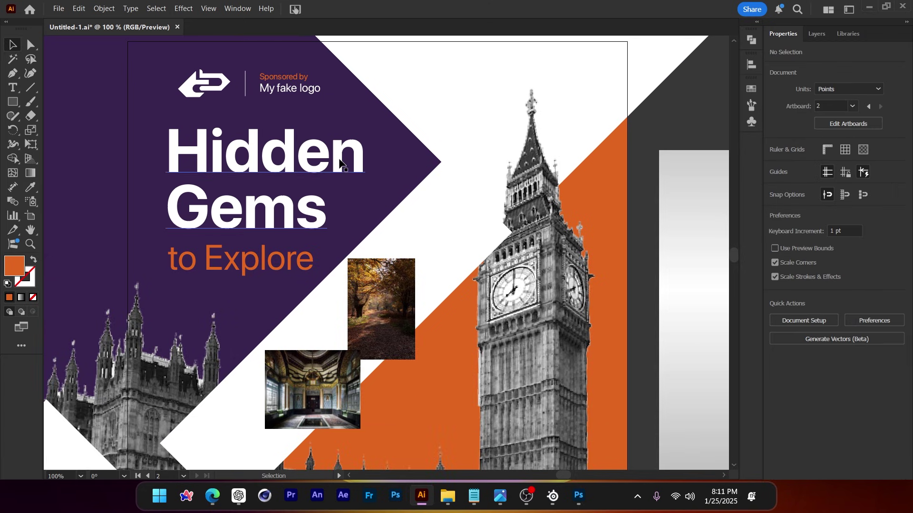
{"action": "scroll", "coordinate": [342, 169], "scroll_direction": "down", "scroll_amount": 3}
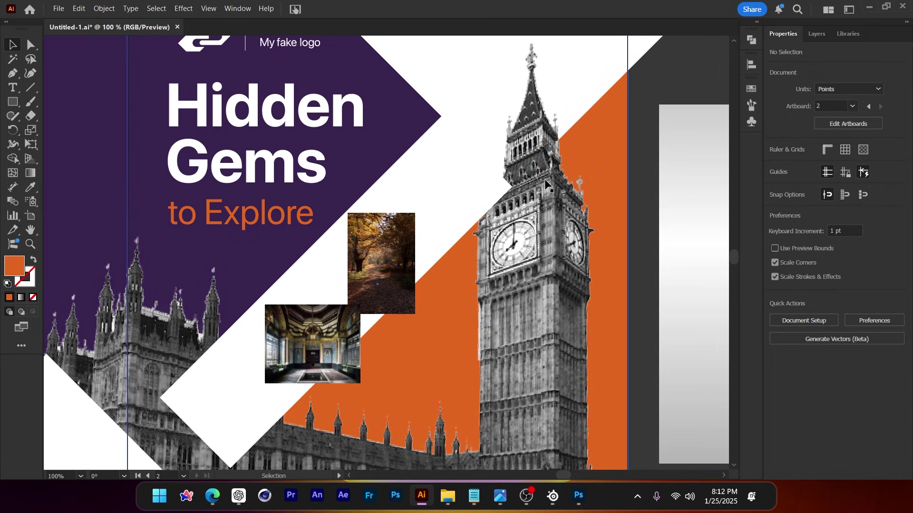
{"action": "scroll", "coordinate": [545, 178], "scroll_direction": "up", "scroll_amount": 2}
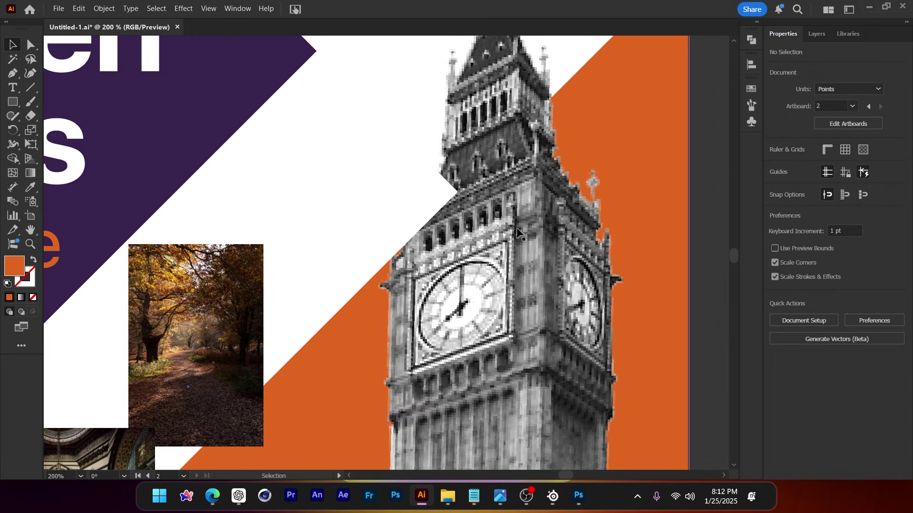
{"action": "scroll", "coordinate": [500, 209], "scroll_direction": "down", "scroll_amount": 3}
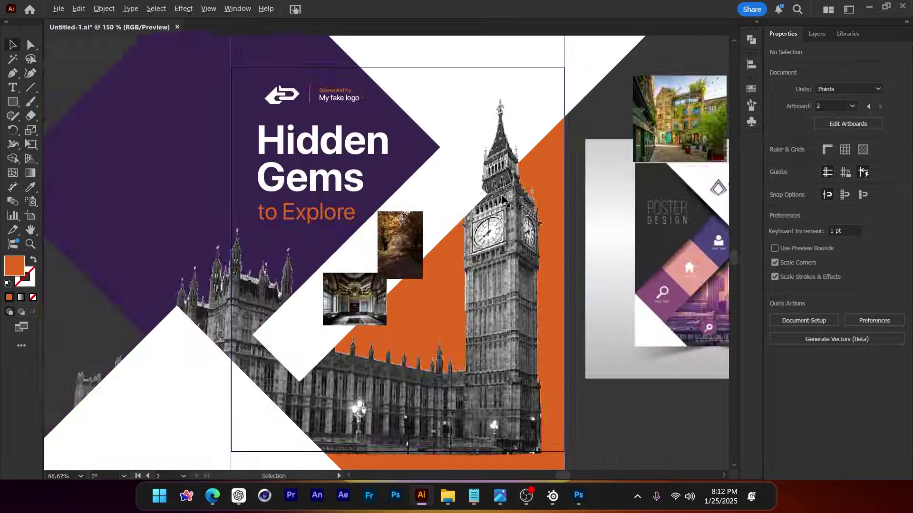